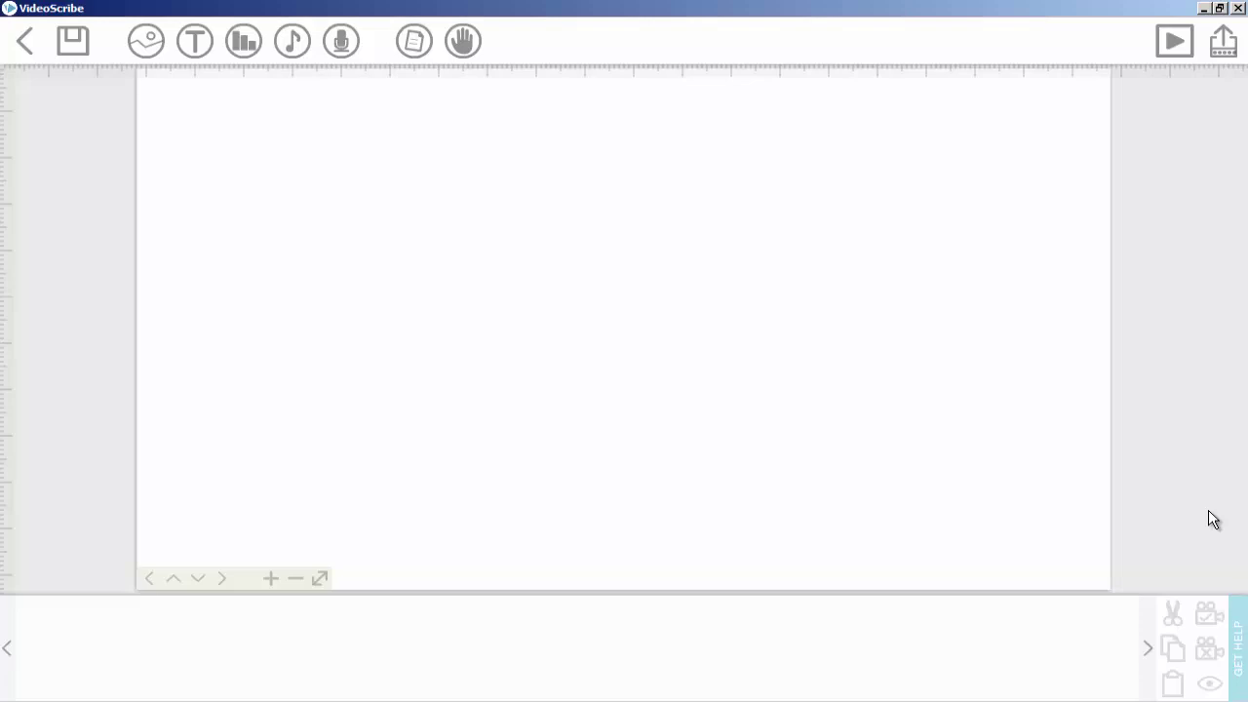
- Add the thumbs-up man image, shift it right and down, and set the camera on it
{"action": "left_click", "coordinate": [137, 45]}
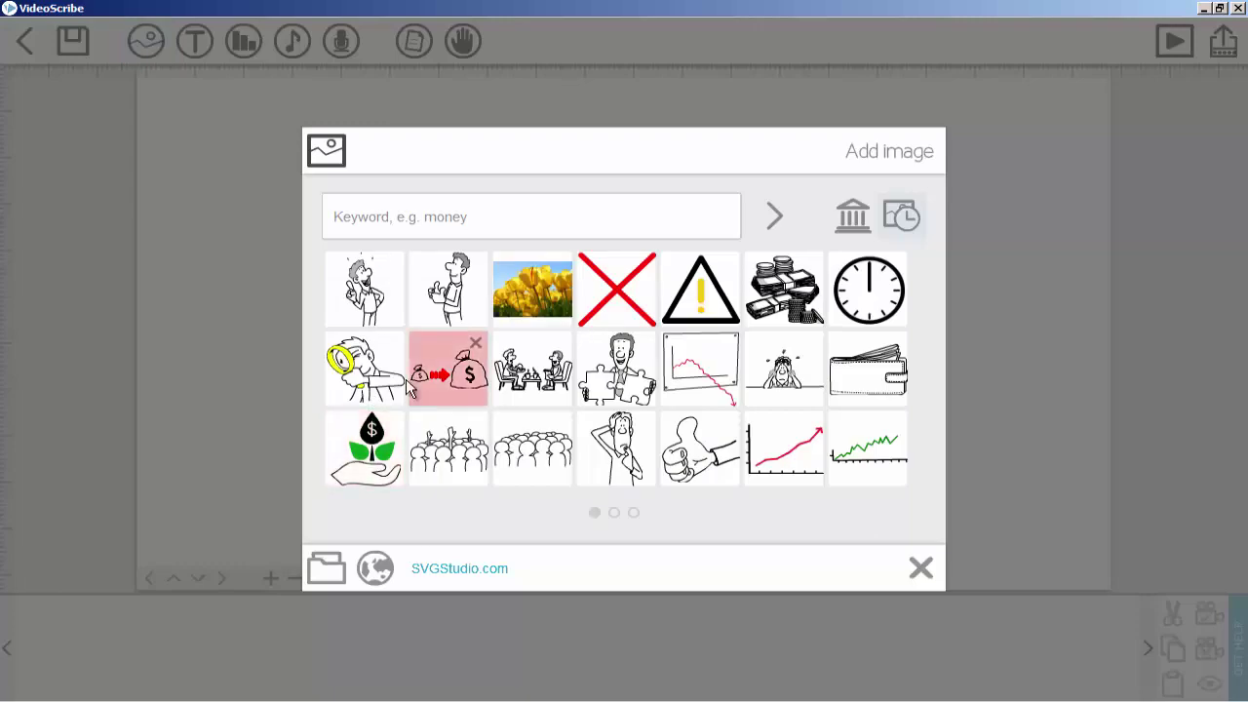
{"action": "left_click", "coordinate": [462, 330]}
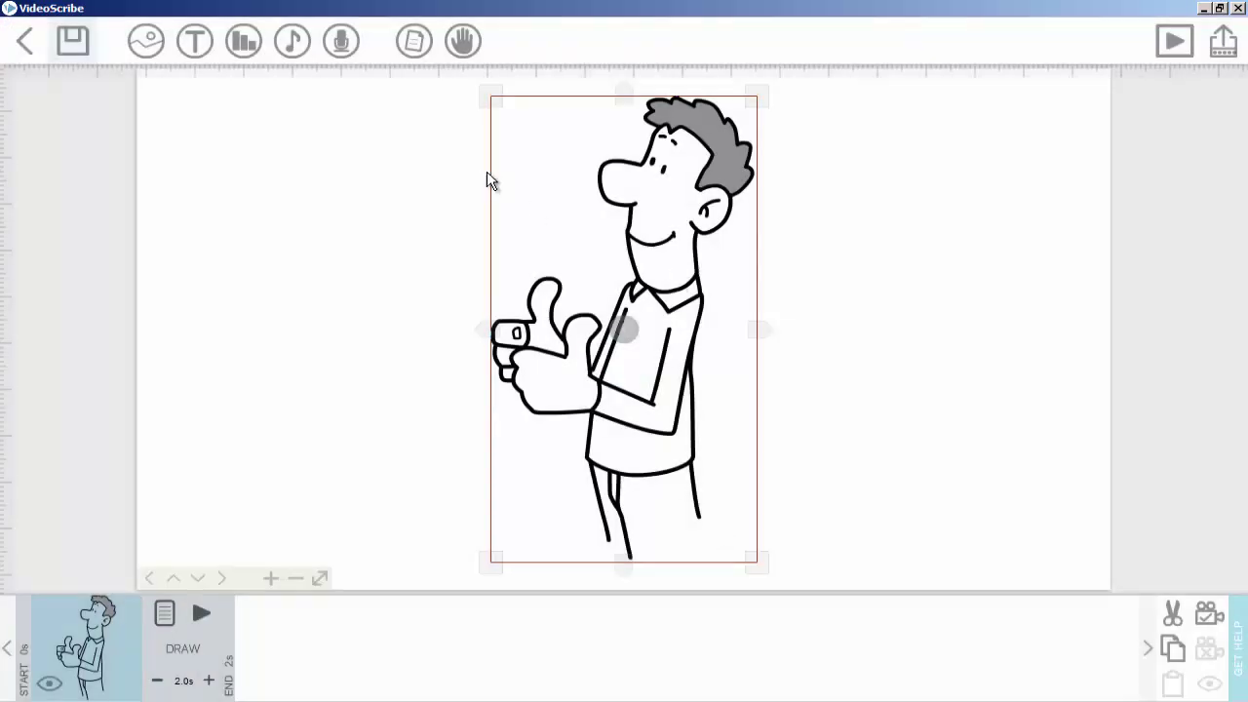
{"action": "mouse_move", "coordinate": [656, 430]}
{"action": "left_mouse_down"}
{"action": "mouse_move", "coordinate": [701, 464]}
{"action": "mouse_move", "coordinate": [745, 440]}
{"action": "left_mouse_up"}
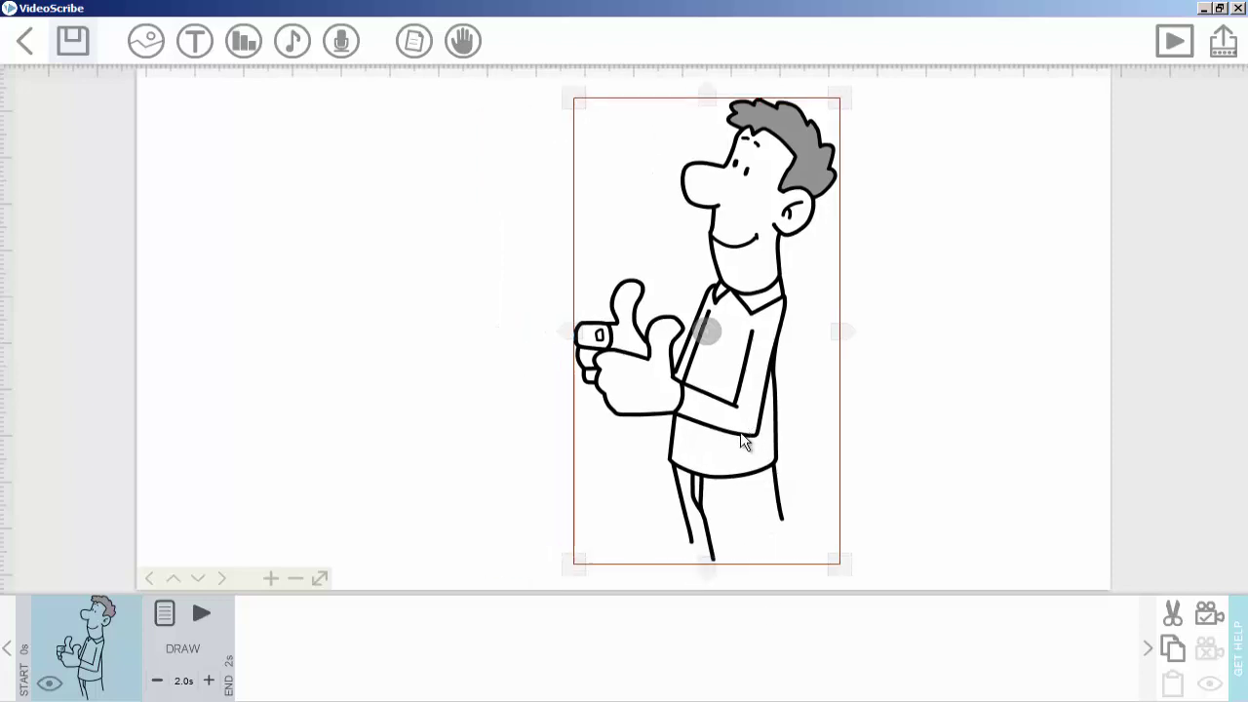
{"action": "left_click", "coordinate": [1207, 615]}
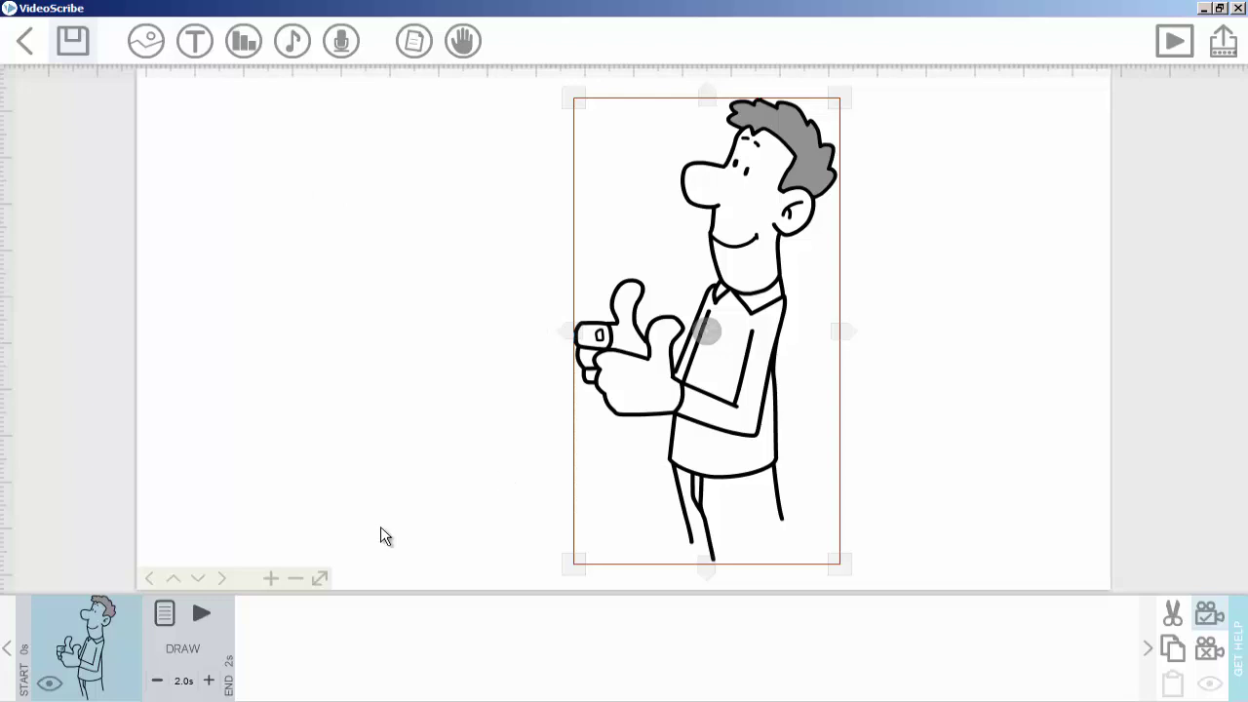
- Open the thumbs-up man's properties, try the strokes-only option, and preview the Draw animation
{"action": "left_click", "coordinate": [165, 617]}
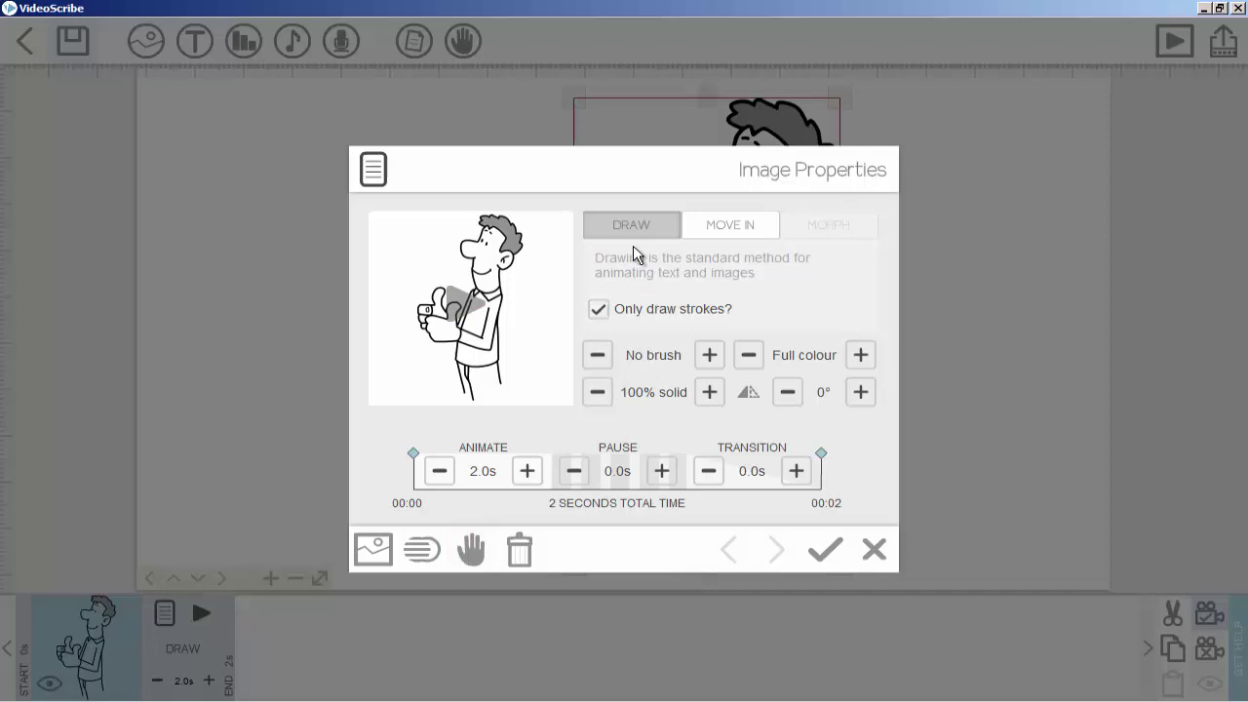
{"action": "left_click", "coordinate": [639, 308]}
{"action": "left_click", "coordinate": [497, 346]}
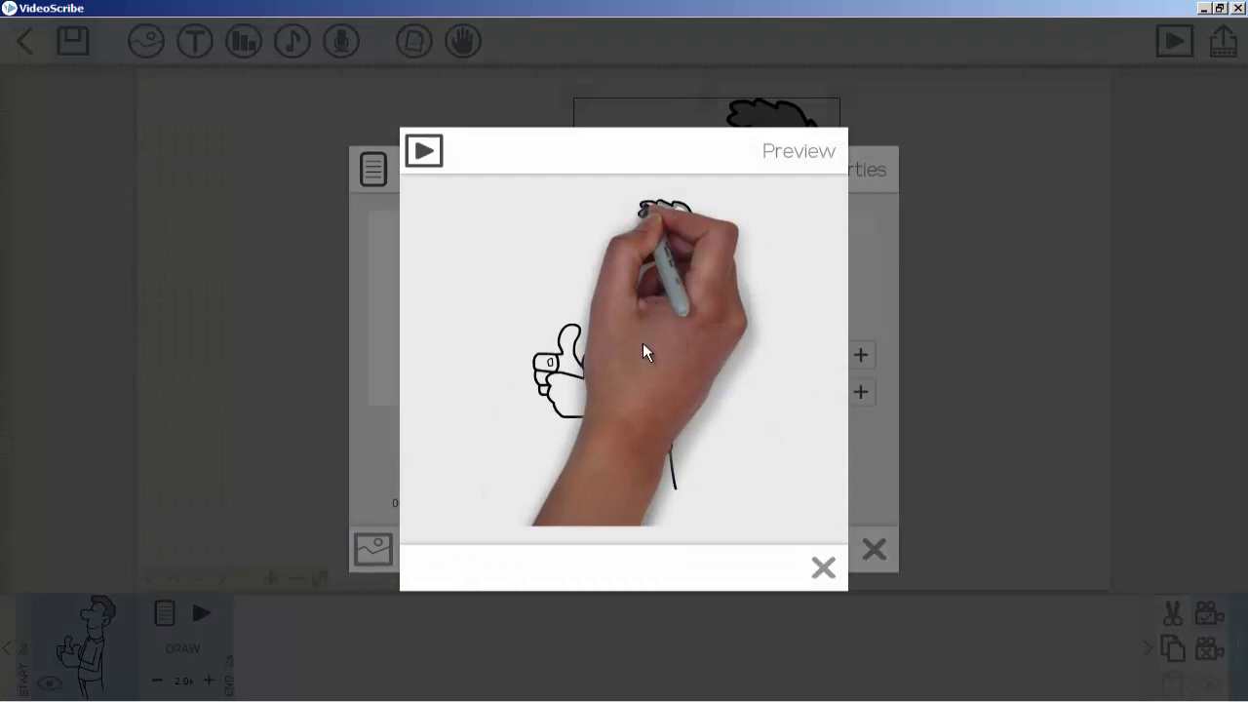
- Select the Move In entrance, preview it, and close the preview
{"action": "left_click", "coordinate": [824, 568]}
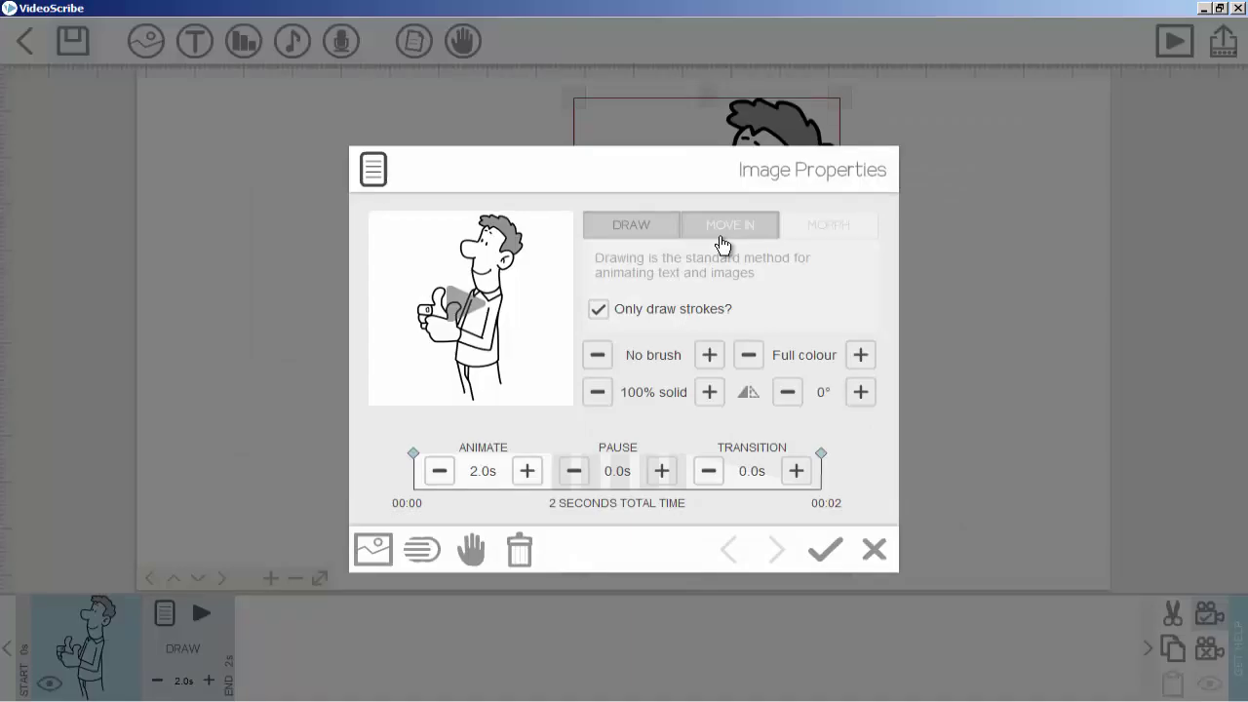
{"action": "left_click", "coordinate": [716, 244]}
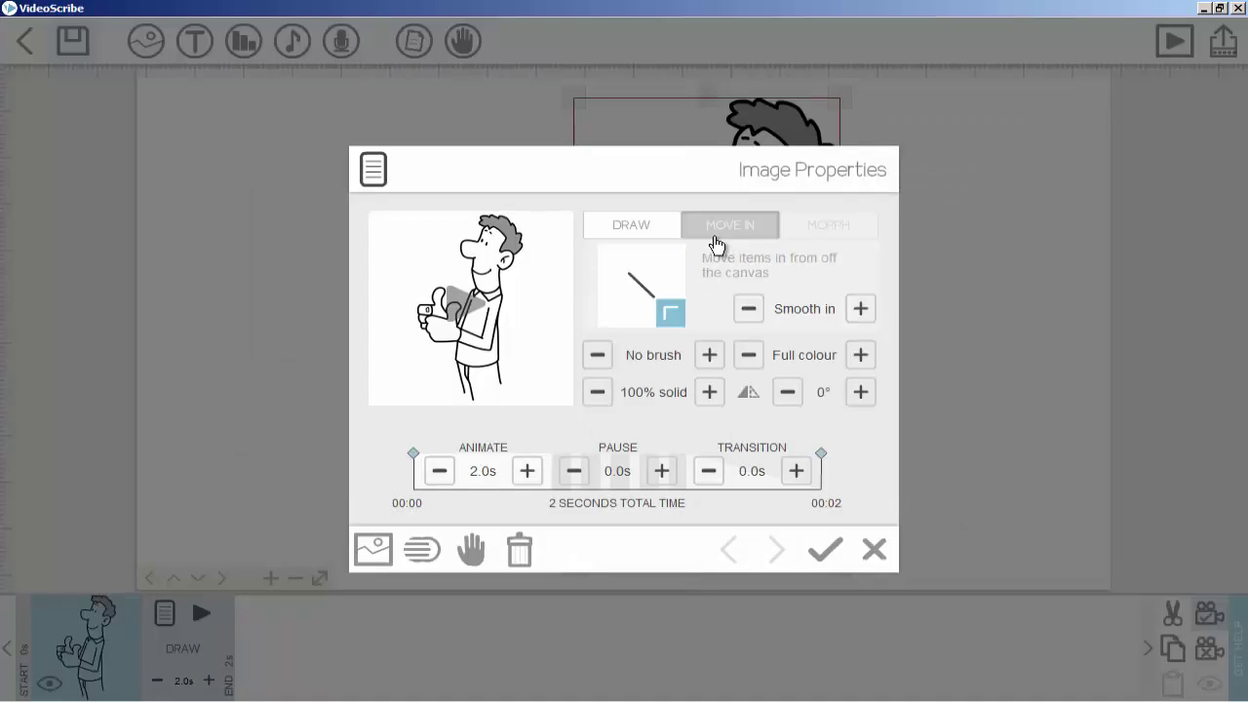
{"action": "left_click", "coordinate": [543, 300]}
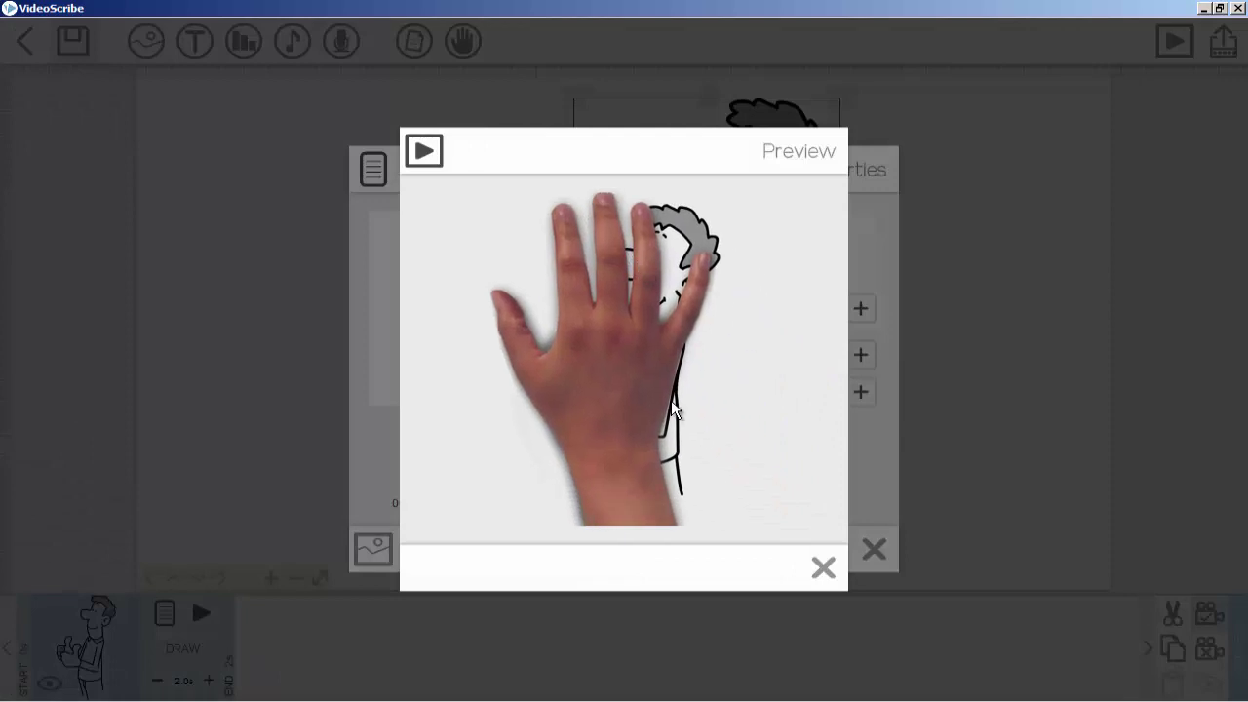
{"action": "left_click", "coordinate": [824, 567]}
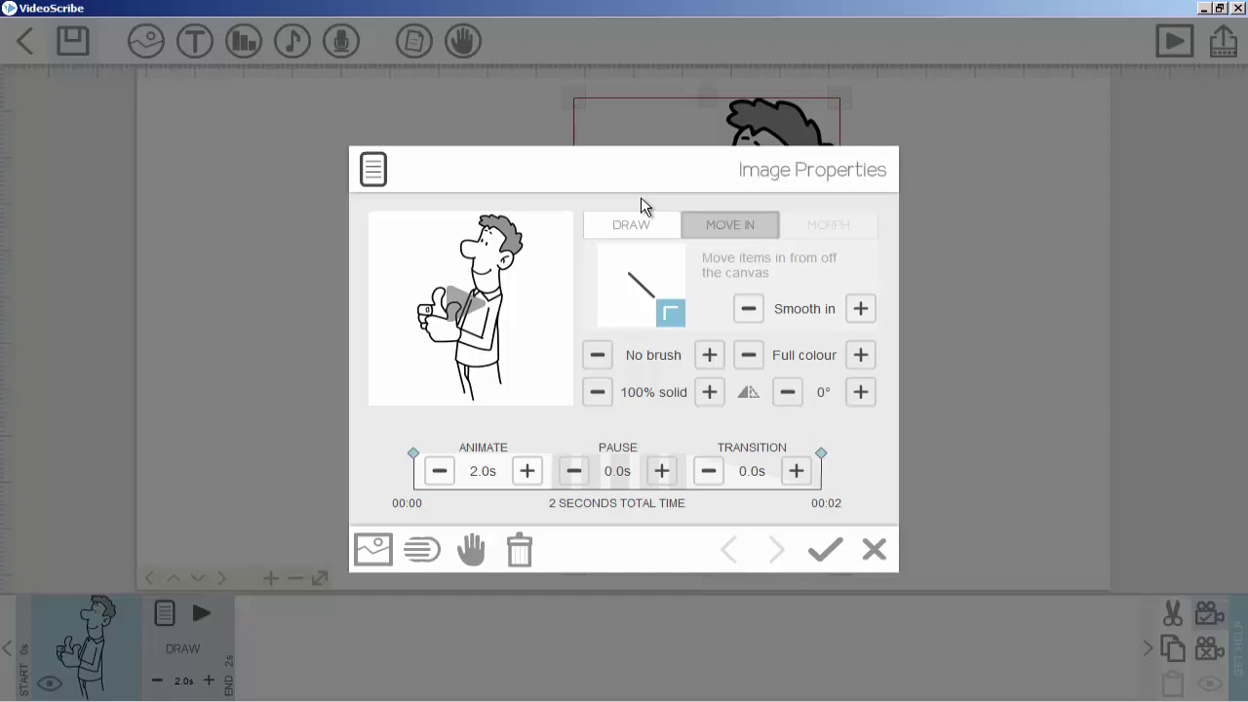
- Return to Draw and test 'Only draw strokes?' with a preview, leaving it unchecked
{"action": "left_click", "coordinate": [622, 227]}
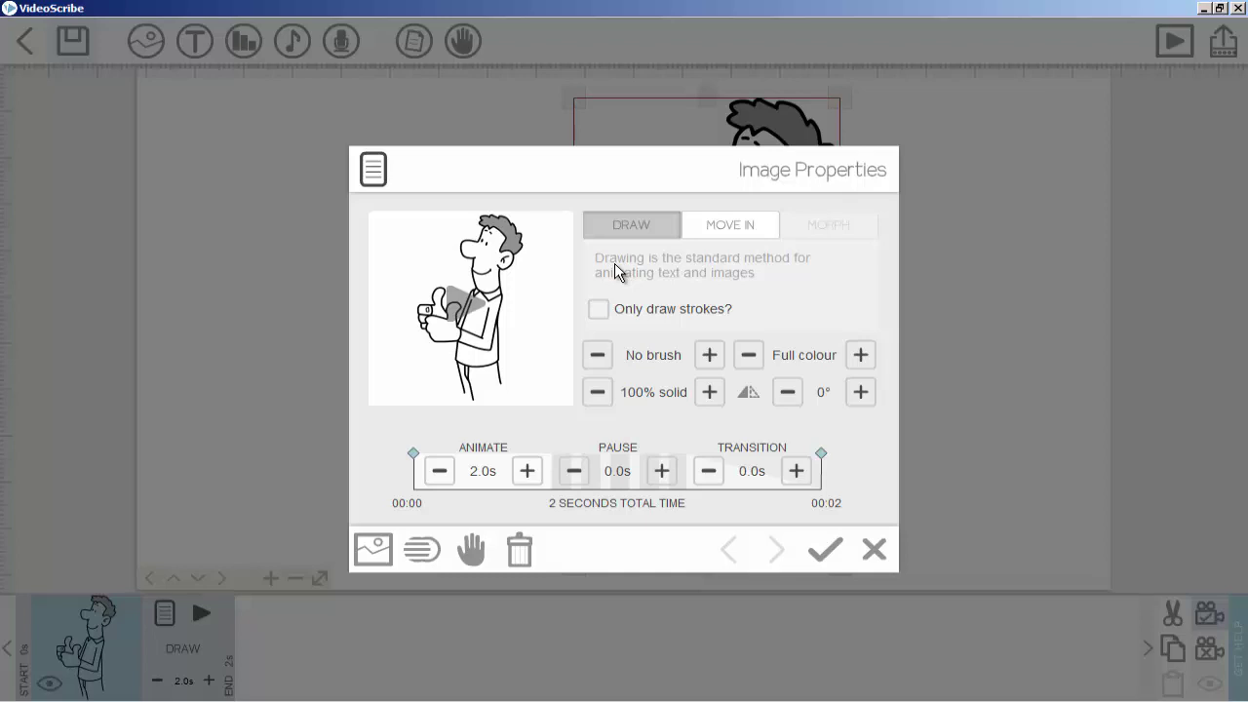
{"action": "left_click", "coordinate": [650, 307]}
{"action": "left_click", "coordinate": [649, 309]}
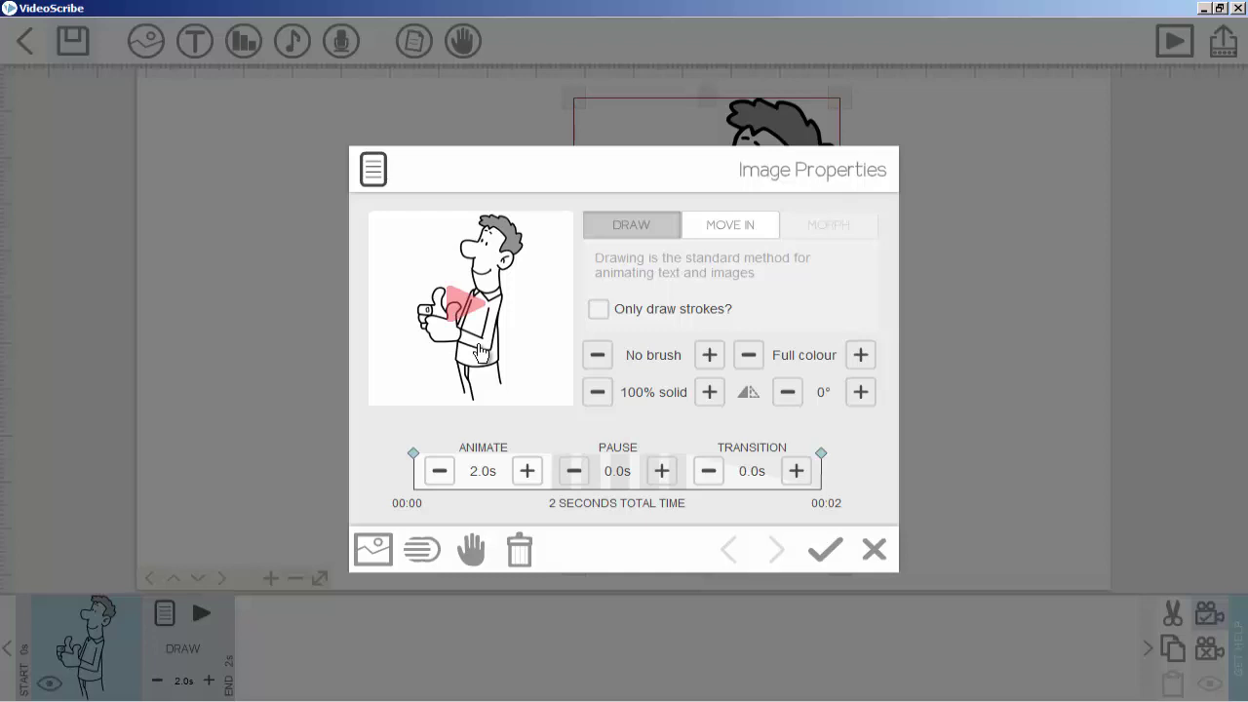
{"action": "left_click", "coordinate": [458, 303]}
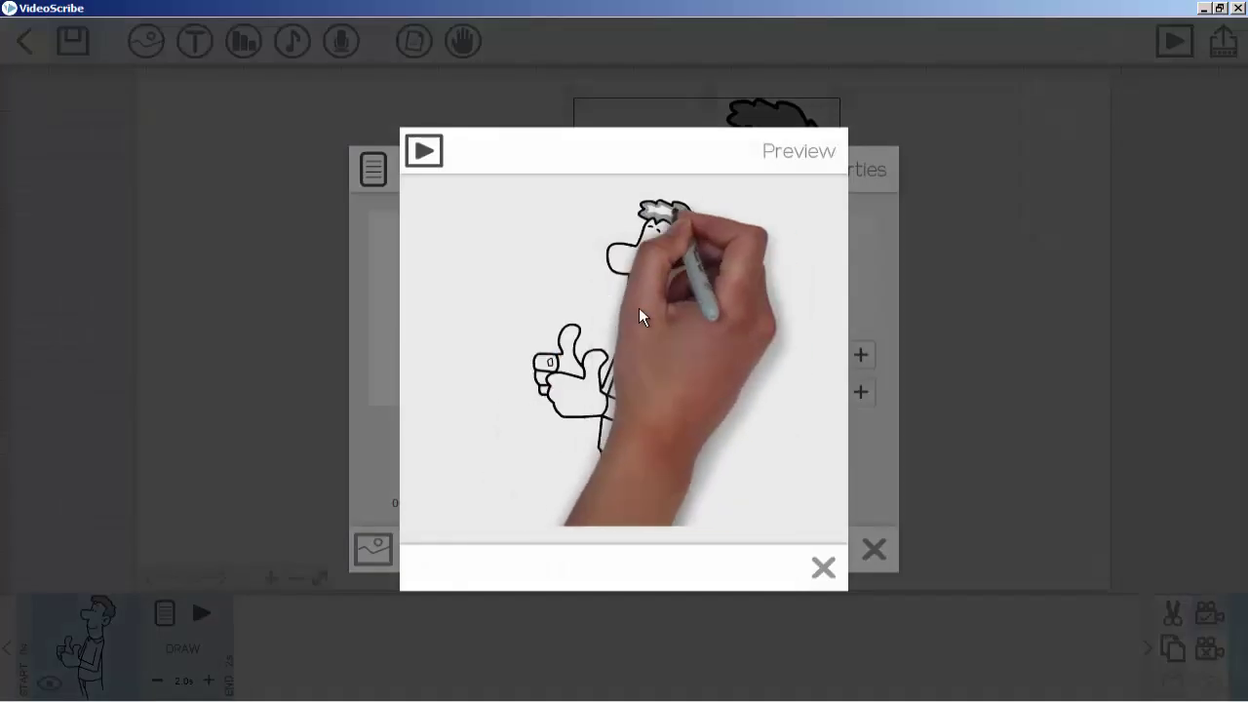
{"action": "left_click", "coordinate": [637, 328]}
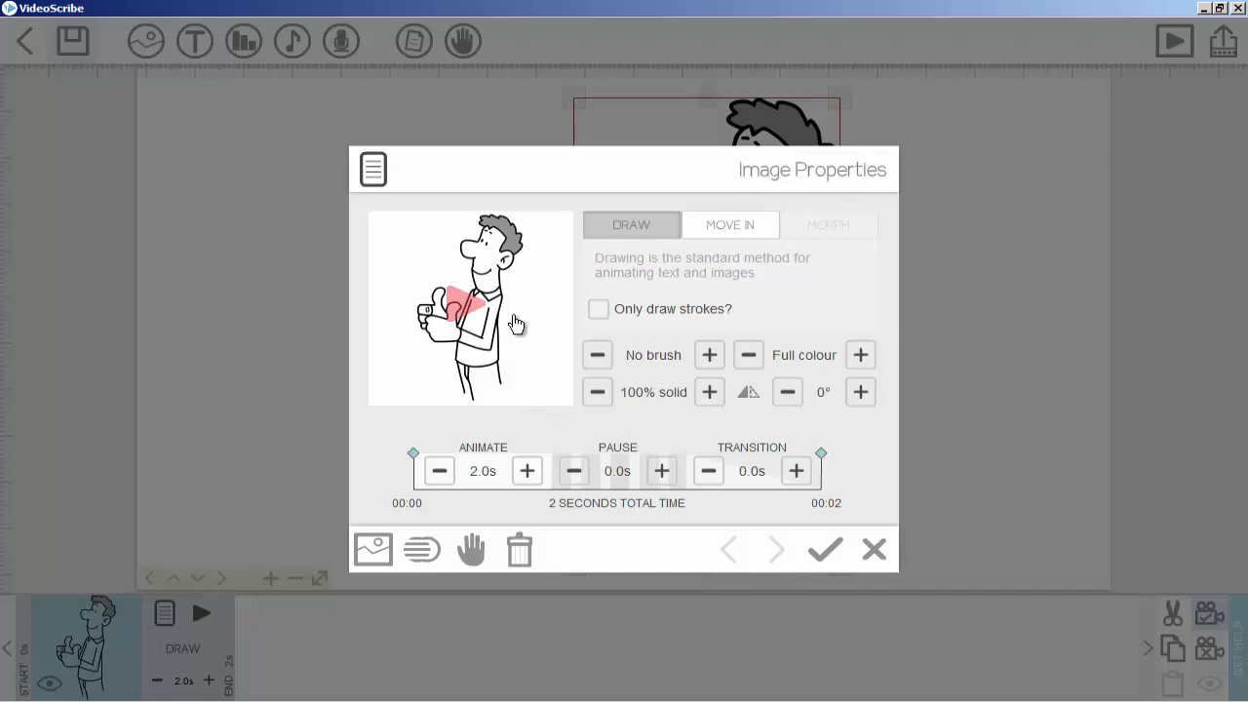
{"action": "left_click", "coordinate": [646, 308]}
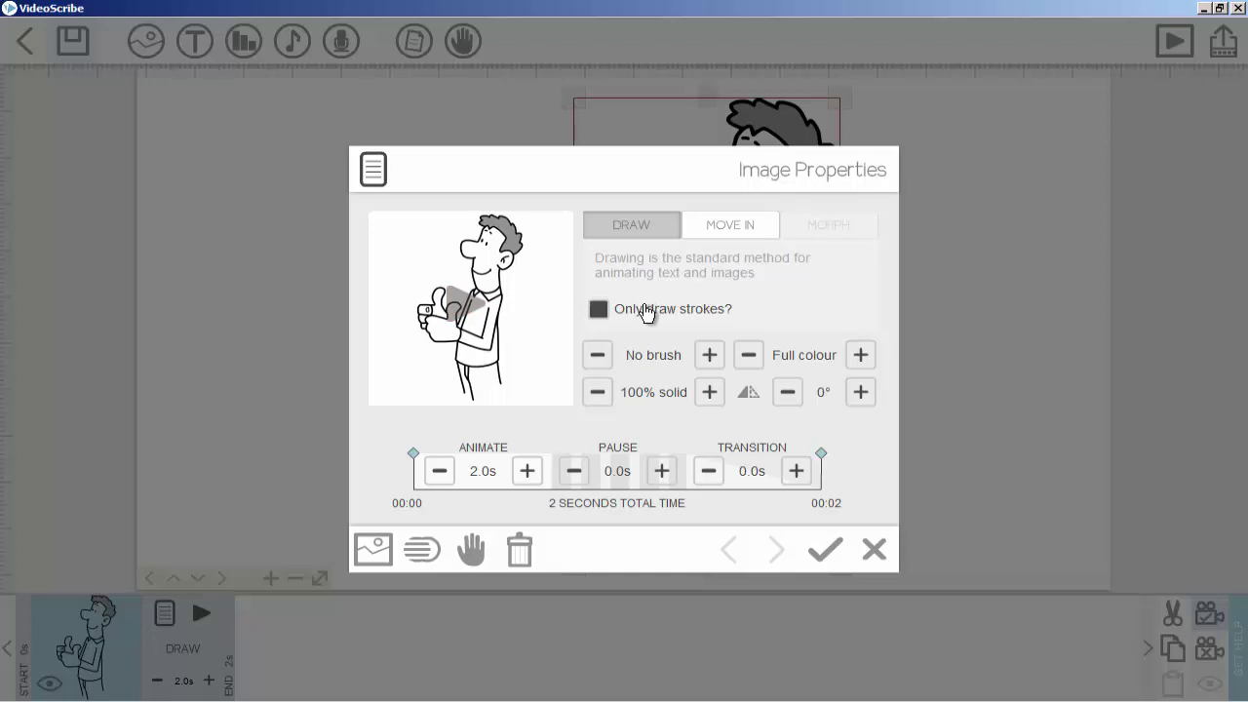
{"action": "left_click", "coordinate": [646, 309]}
{"action": "left_click", "coordinate": [704, 366]}
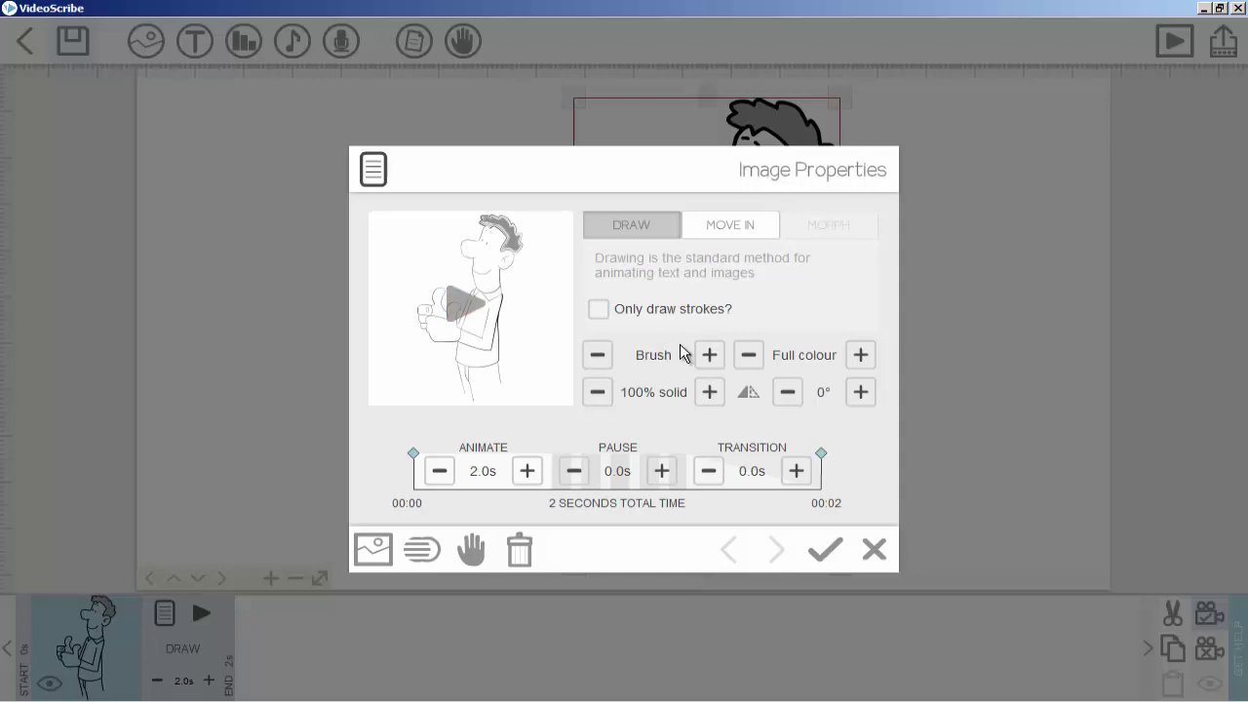
{"action": "left_click", "coordinate": [712, 359]}
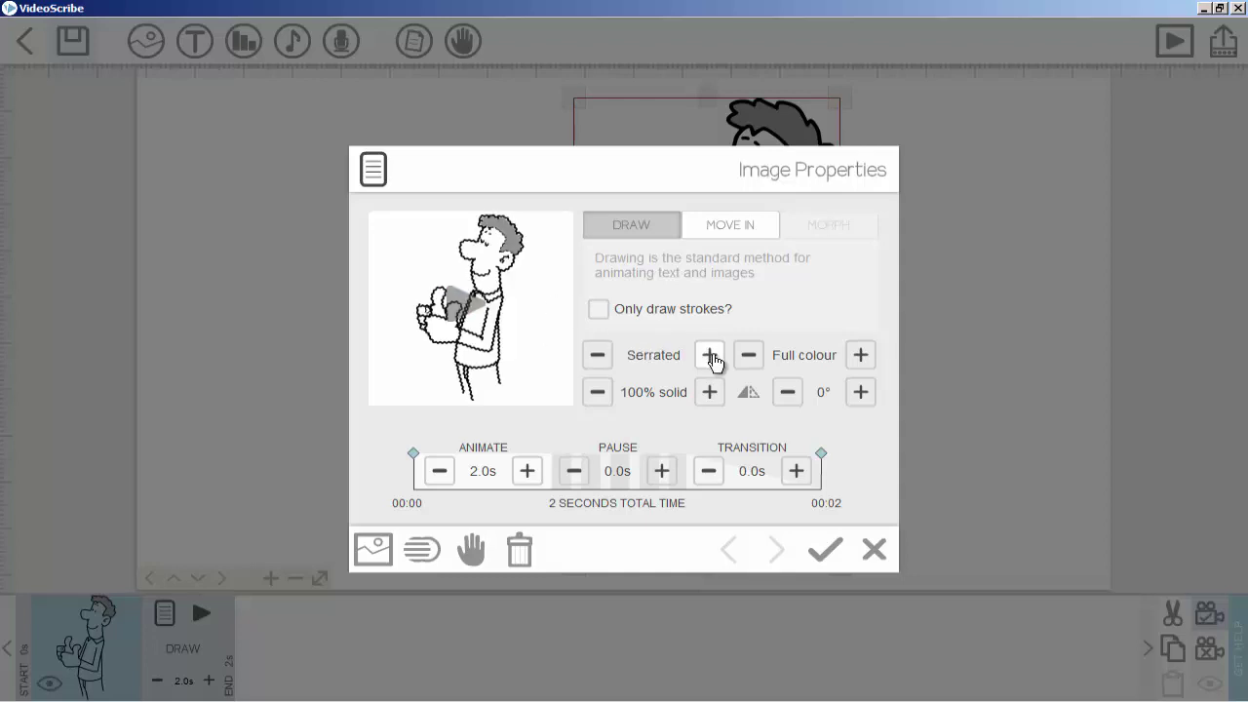
{"action": "left_click", "coordinate": [711, 357]}
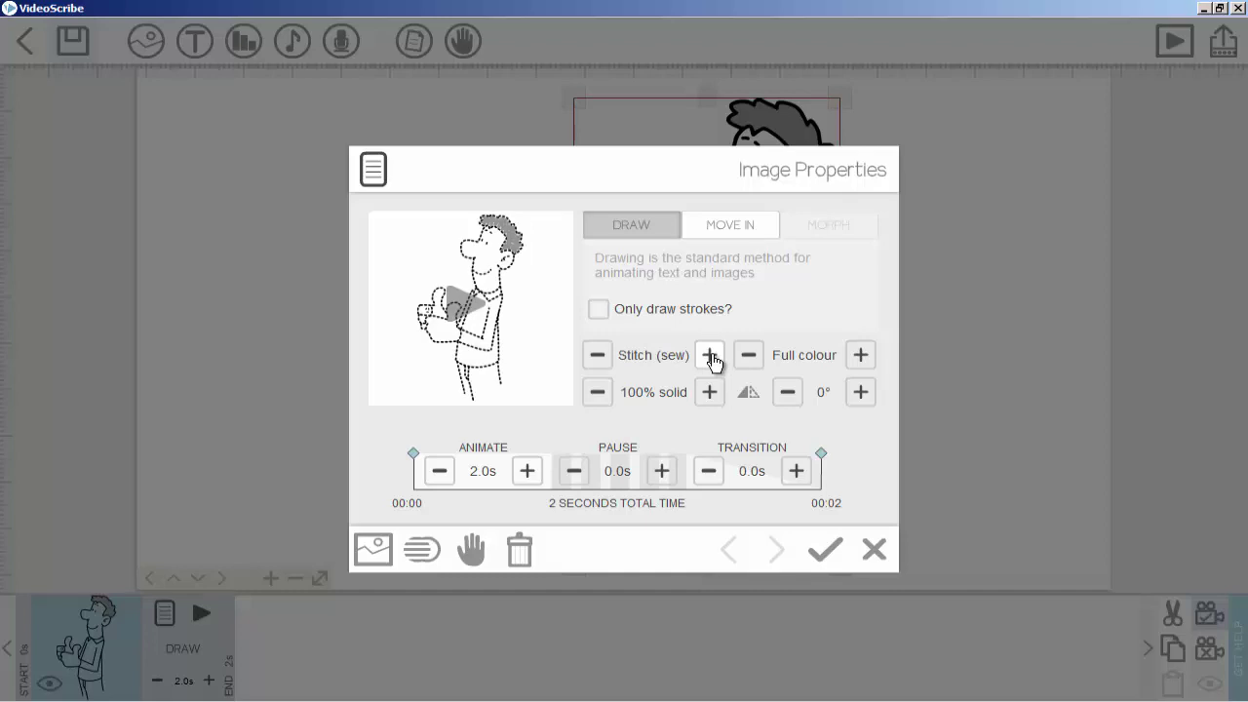
{"action": "left_click", "coordinate": [713, 360]}
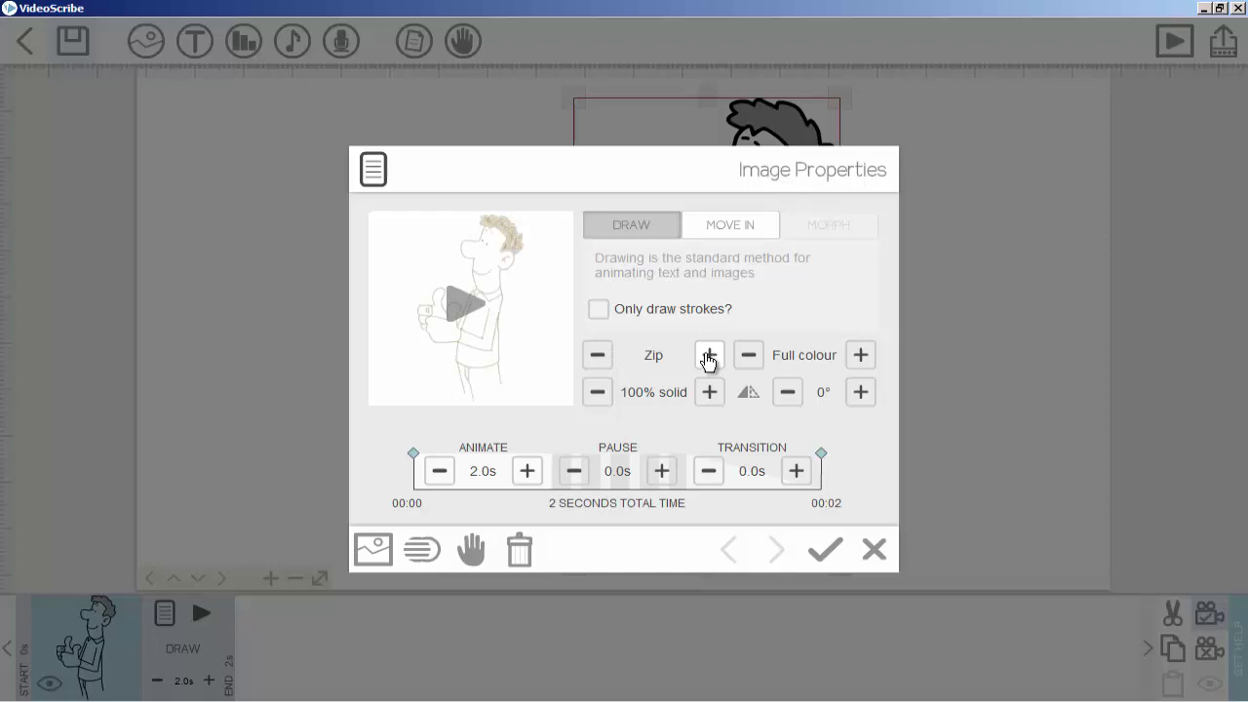
{"action": "left_click", "coordinate": [711, 358]}
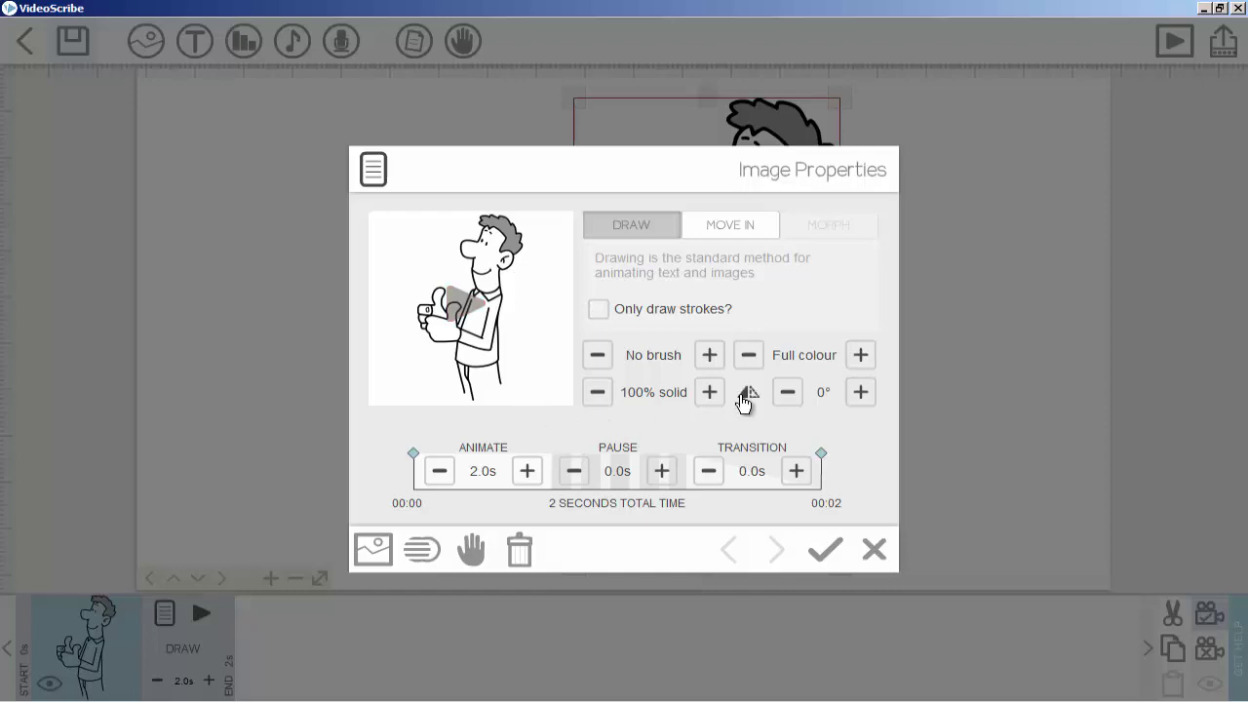
{"action": "left_click", "coordinate": [860, 354]}
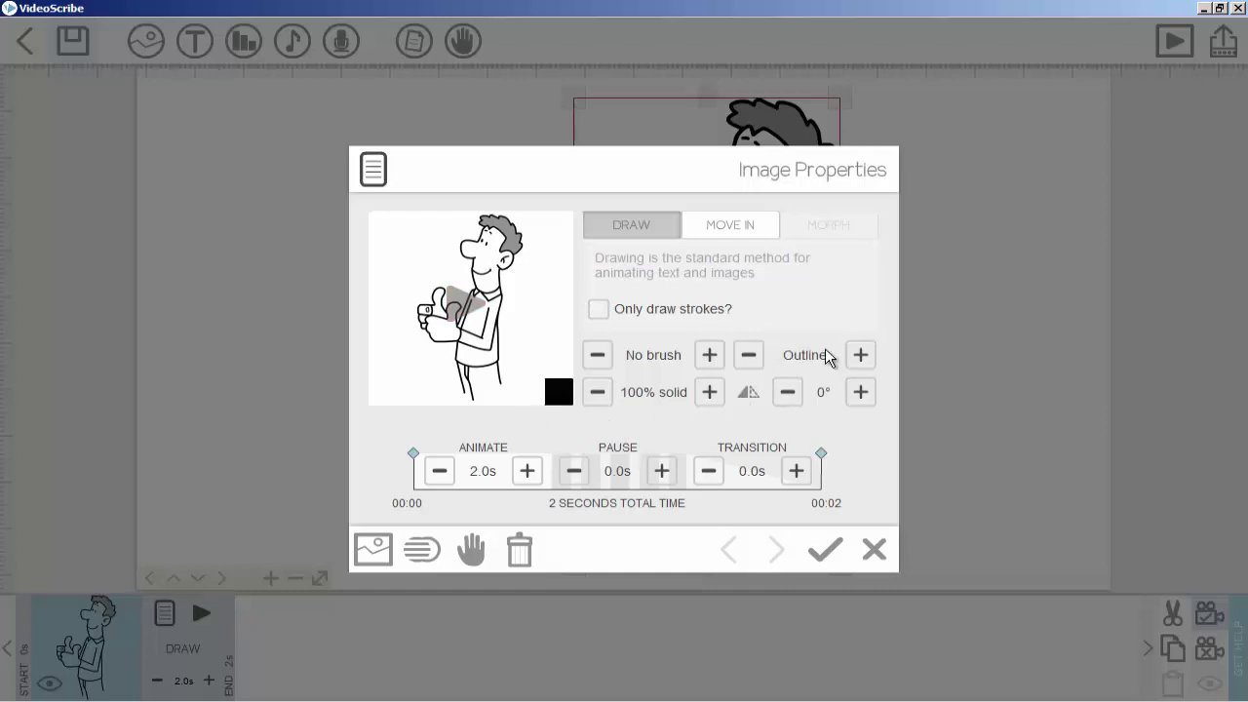
{"action": "left_click", "coordinate": [557, 392]}
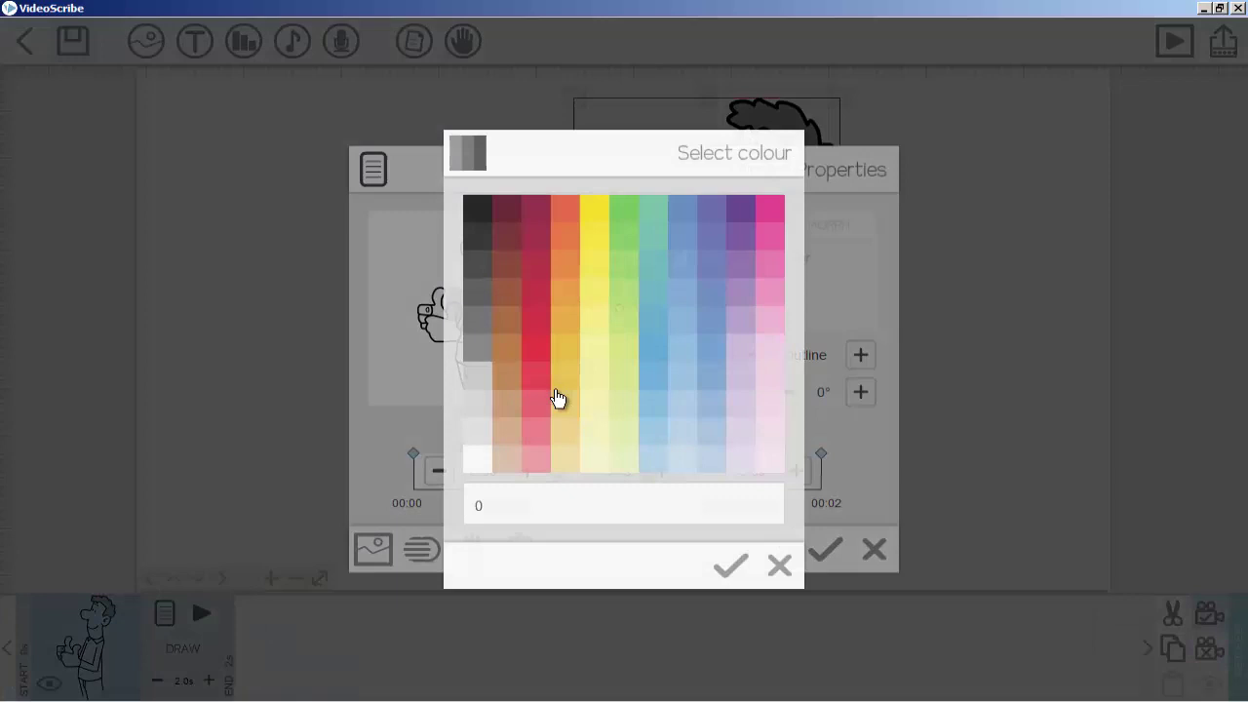
{"action": "left_click", "coordinate": [618, 208]}
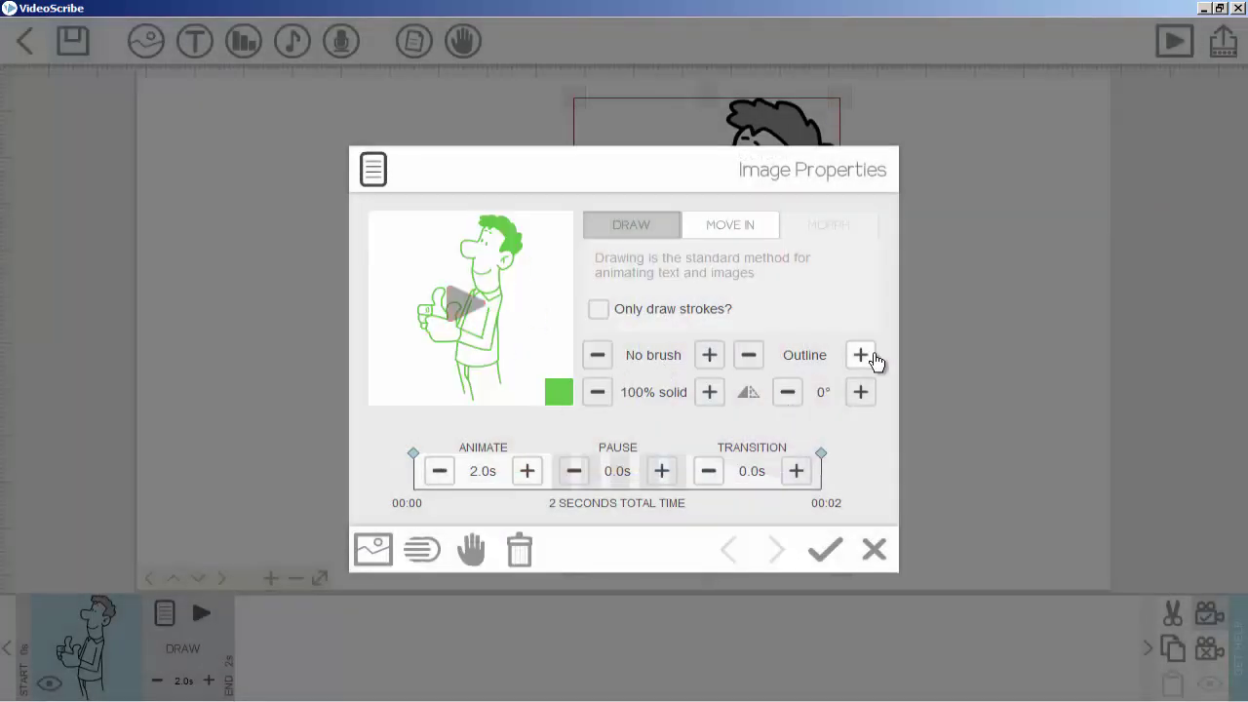
{"action": "left_click", "coordinate": [563, 392]}
{"action": "left_click", "coordinate": [776, 211]}
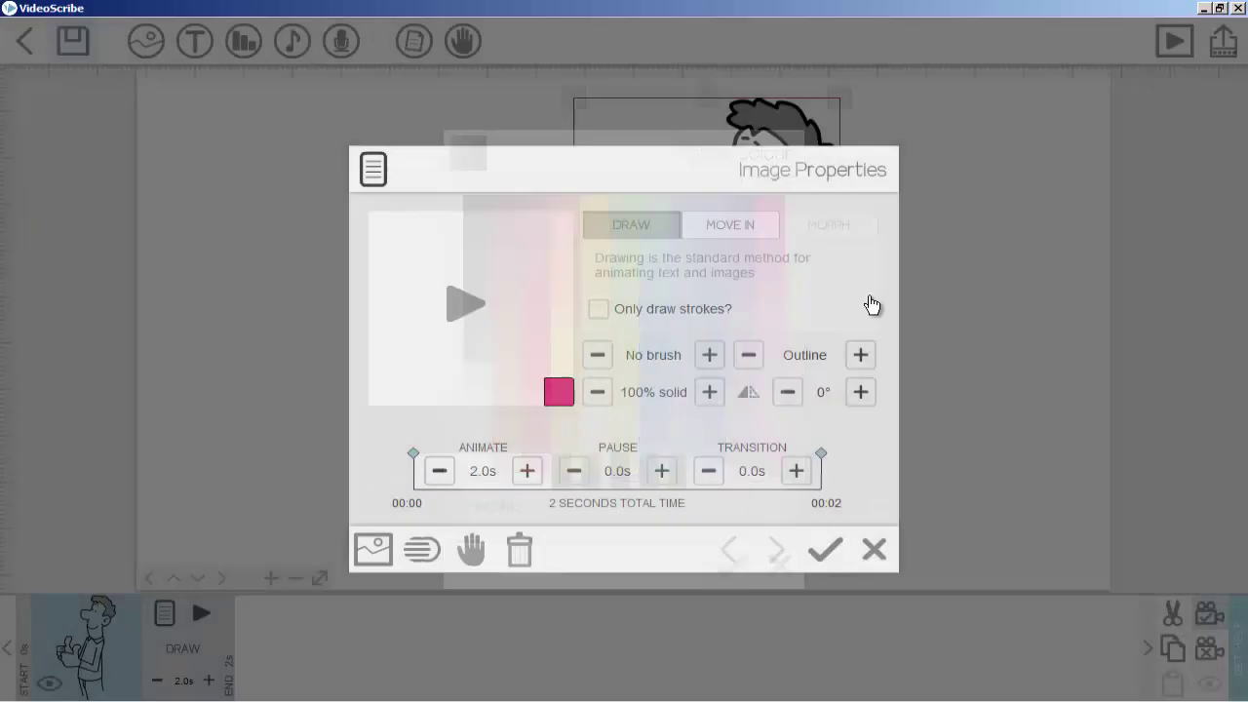
{"action": "left_click", "coordinate": [860, 357]}
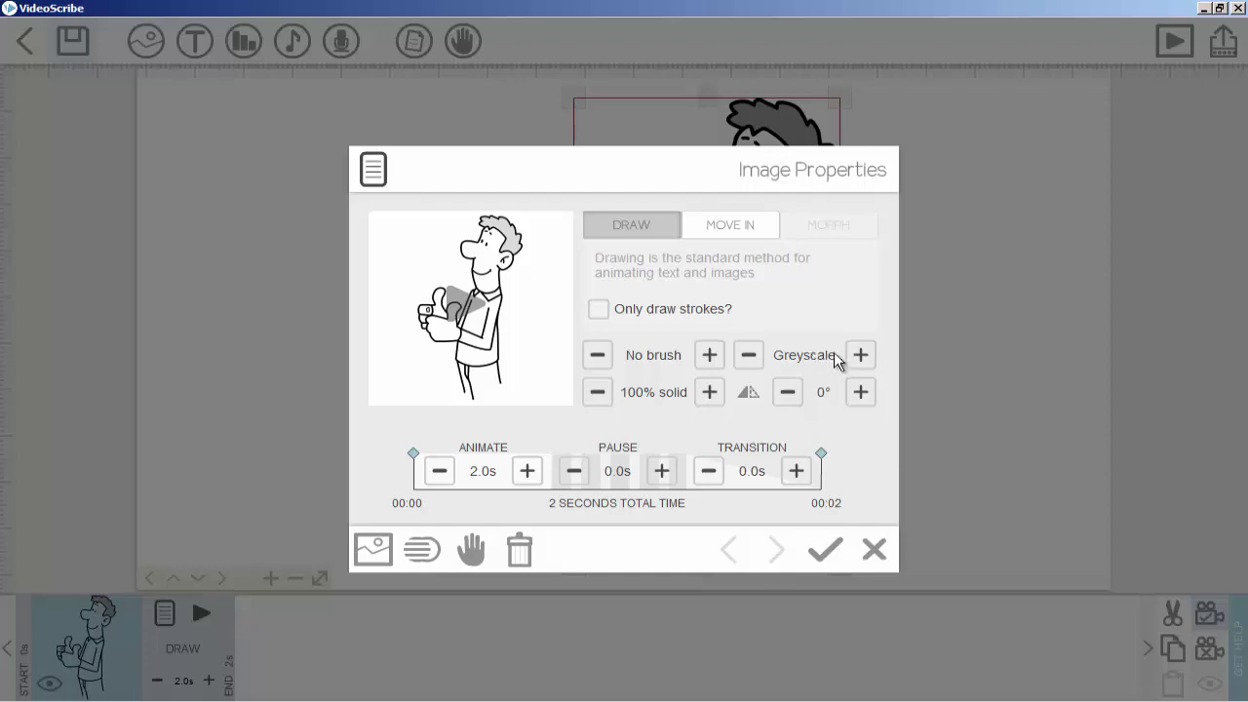
{"action": "left_click", "coordinate": [861, 356]}
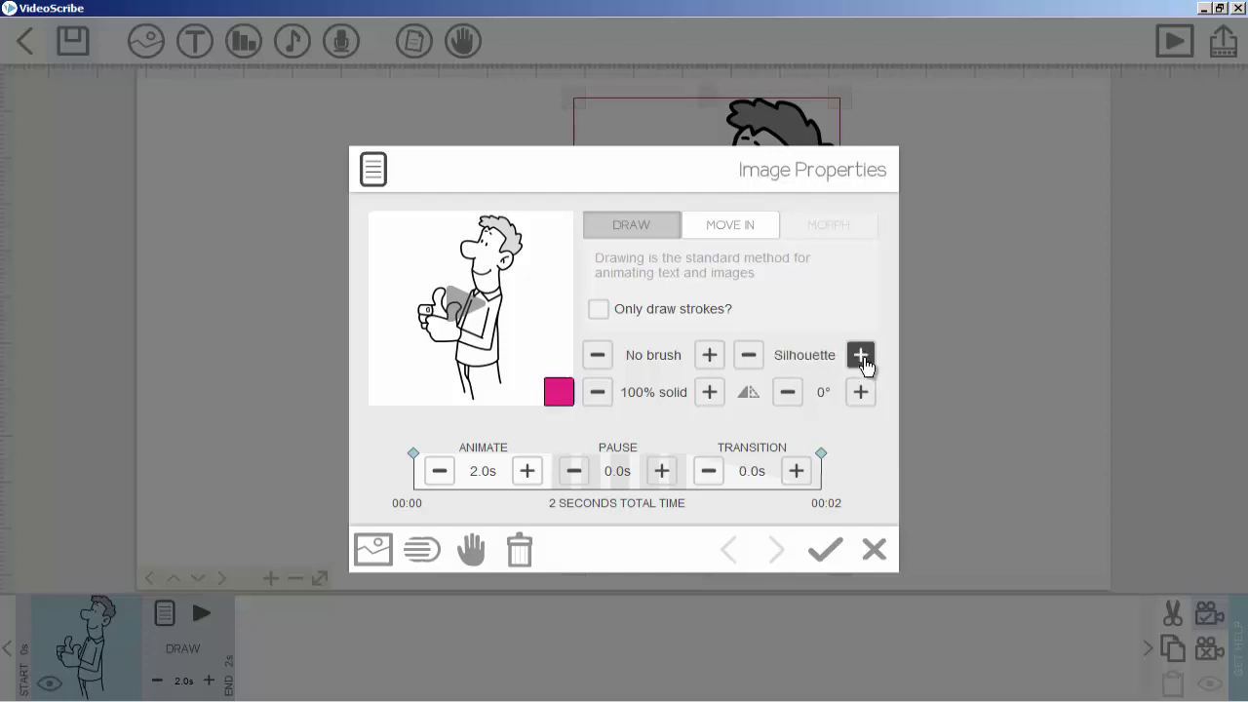
{"action": "left_click", "coordinate": [560, 394]}
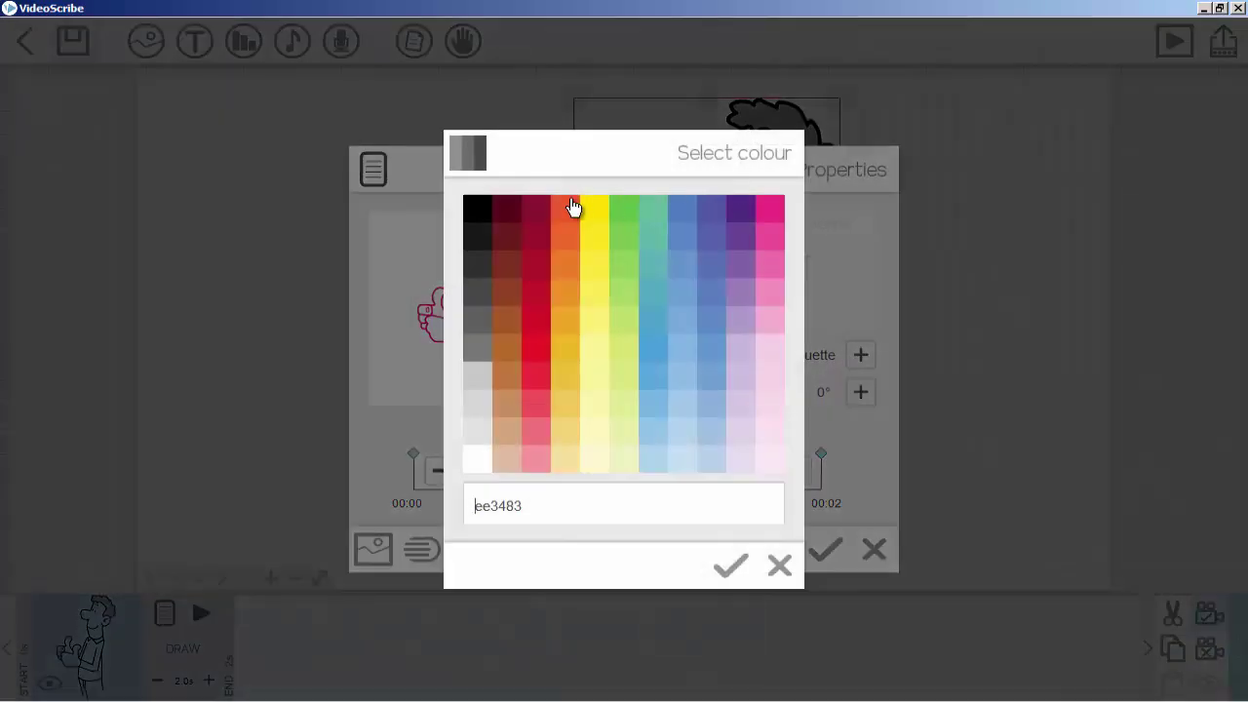
{"action": "left_click", "coordinate": [571, 207]}
{"action": "left_click", "coordinate": [861, 355]}
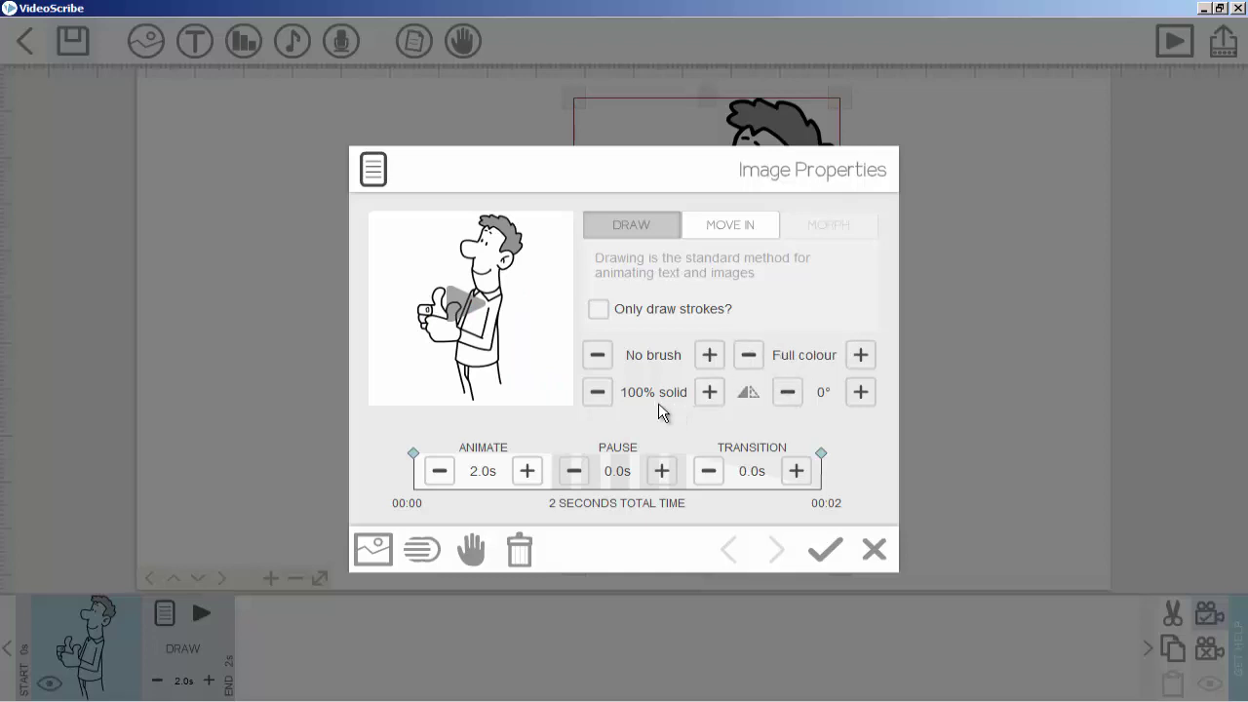
{"action": "left_click", "coordinate": [602, 391]}
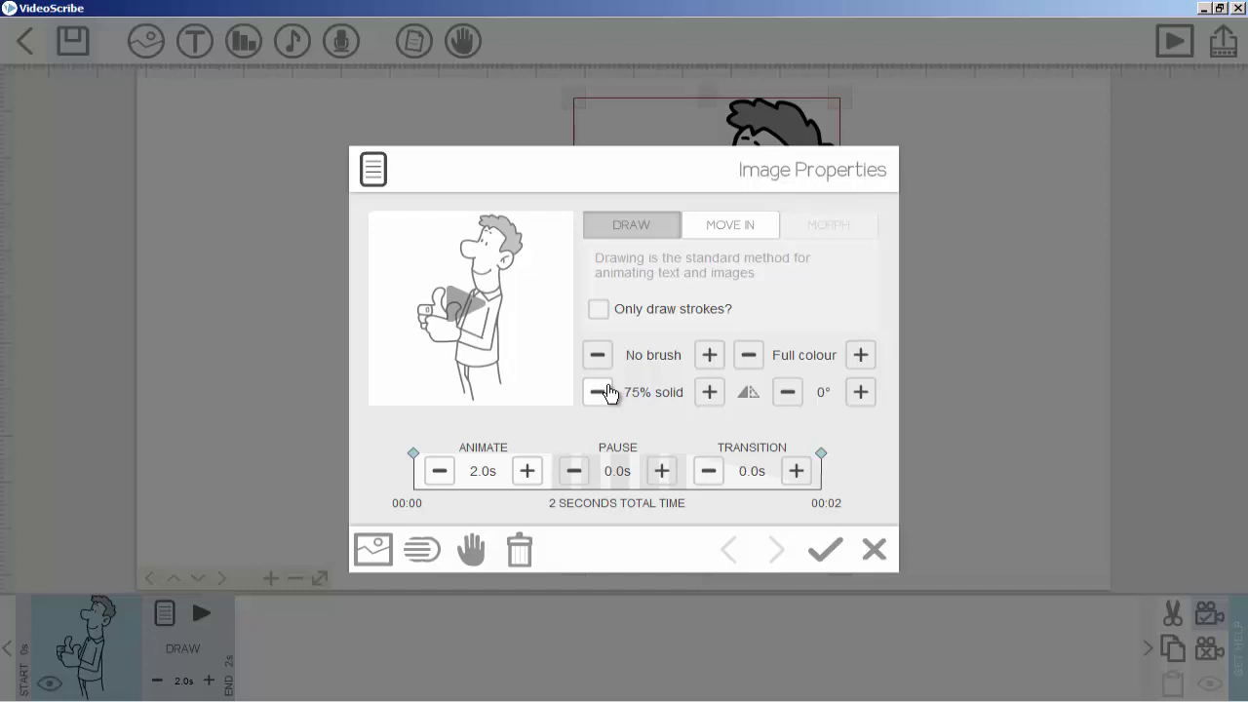
{"action": "left_click", "coordinate": [602, 392]}
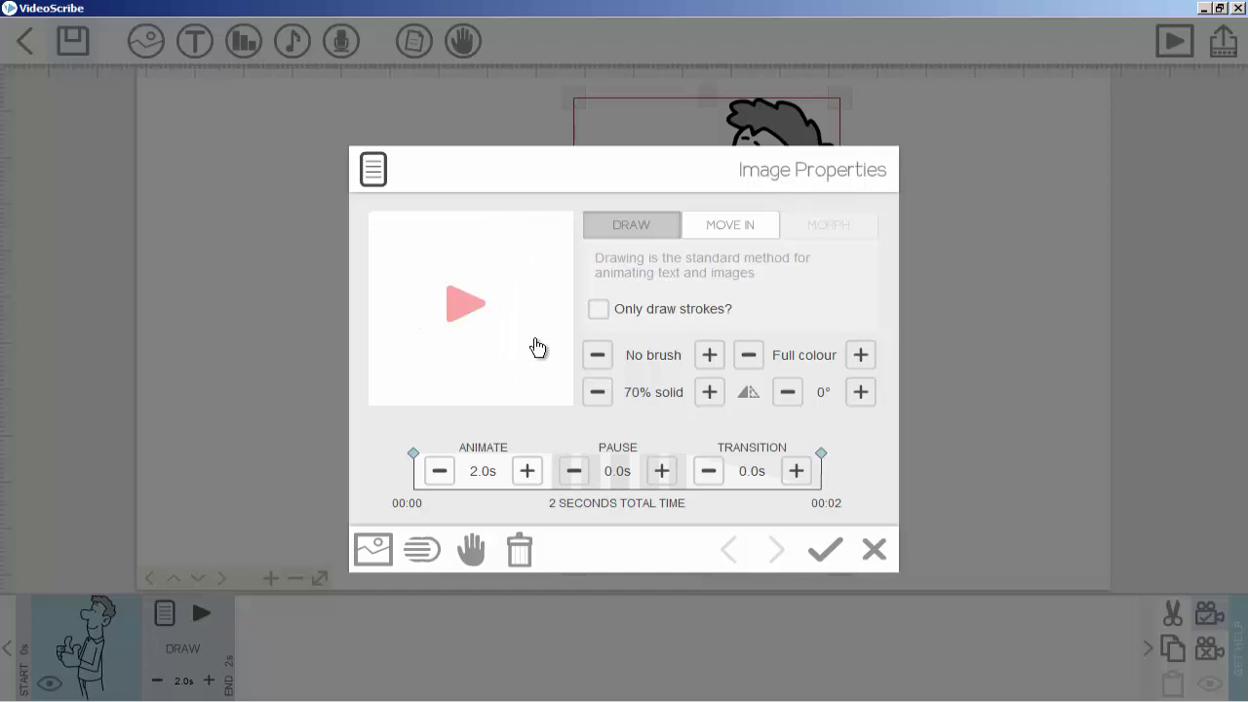
{"action": "left_click", "coordinate": [599, 392]}
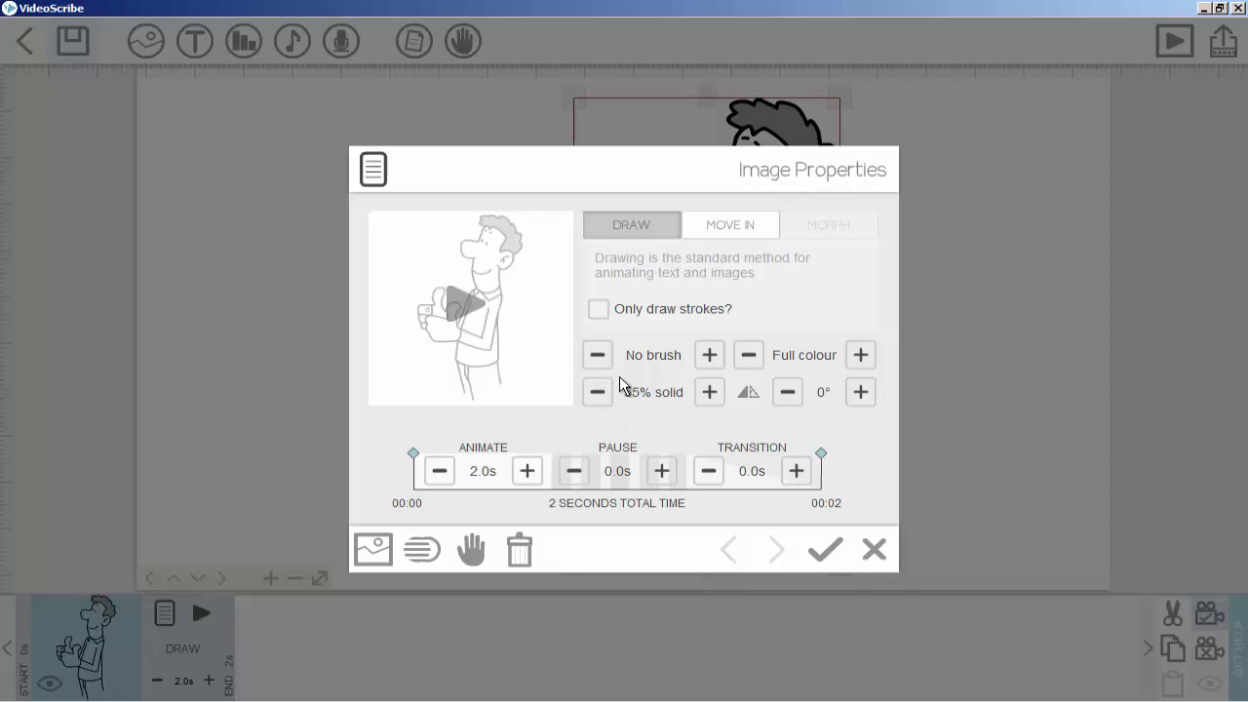
{"action": "left_click", "coordinate": [707, 393]}
{"action": "left_click", "coordinate": [704, 395]}
{"action": "left_click", "coordinate": [706, 394]}
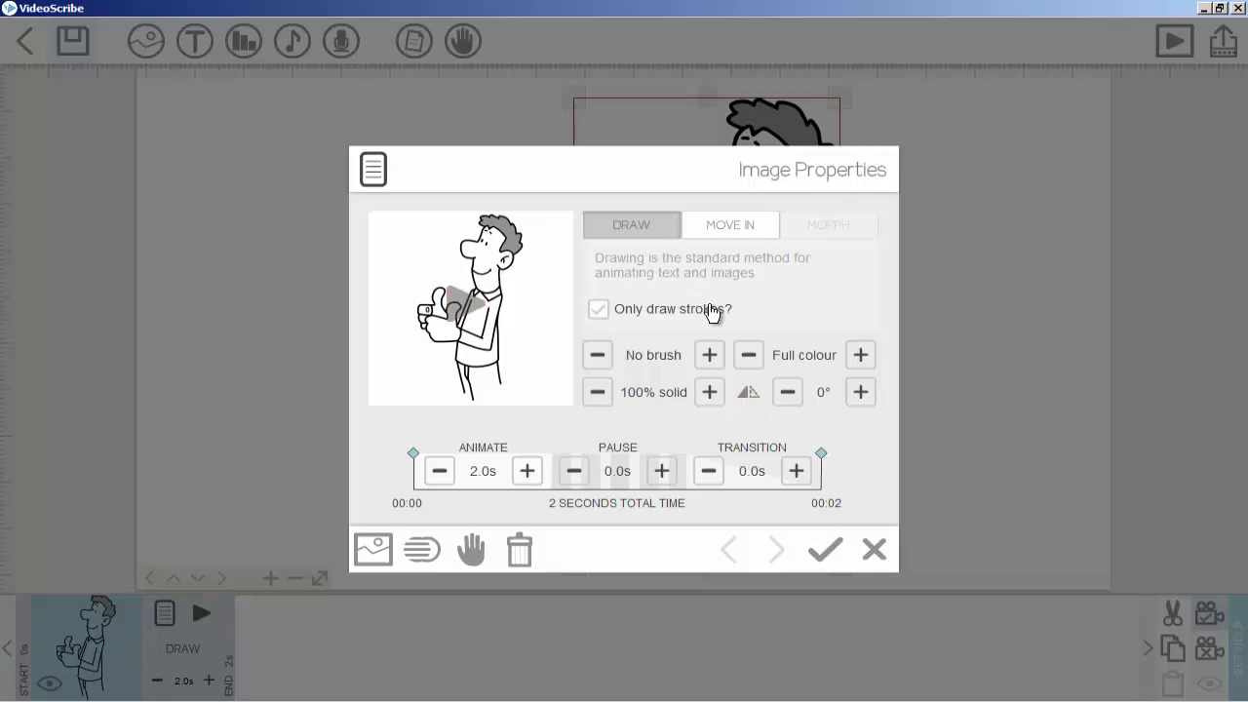
{"action": "left_click", "coordinate": [745, 392]}
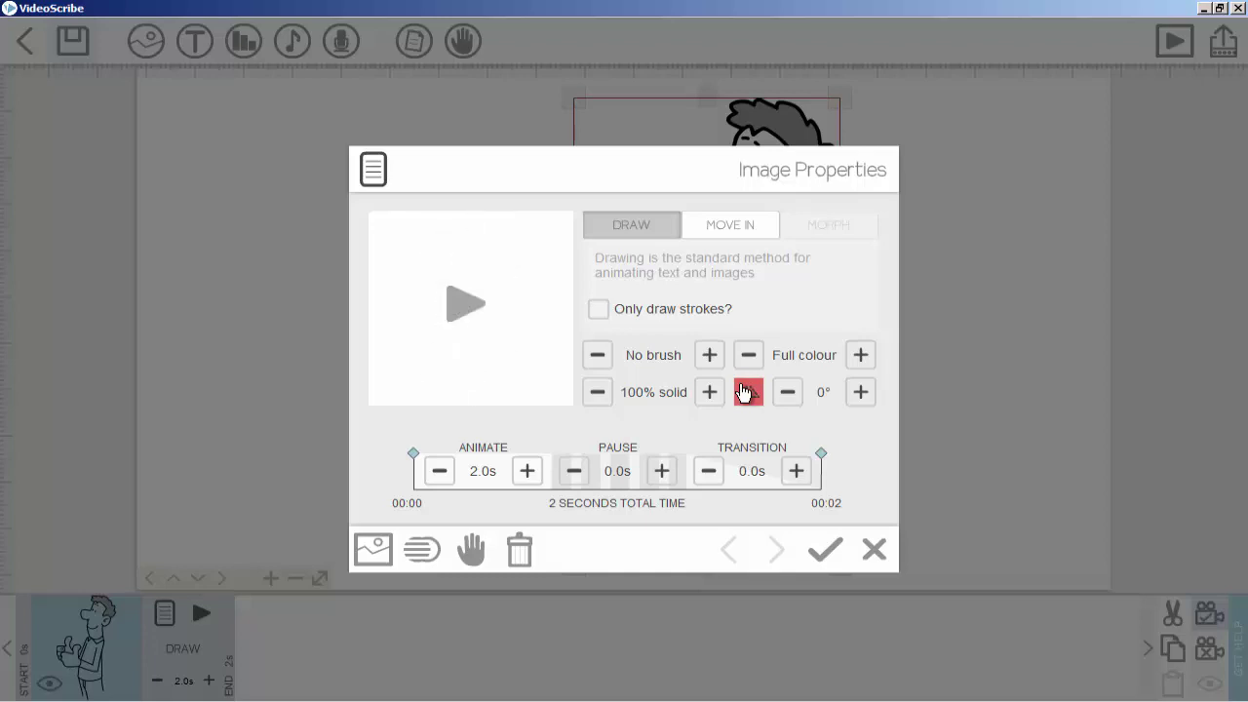
{"action": "left_click", "coordinate": [862, 395]}
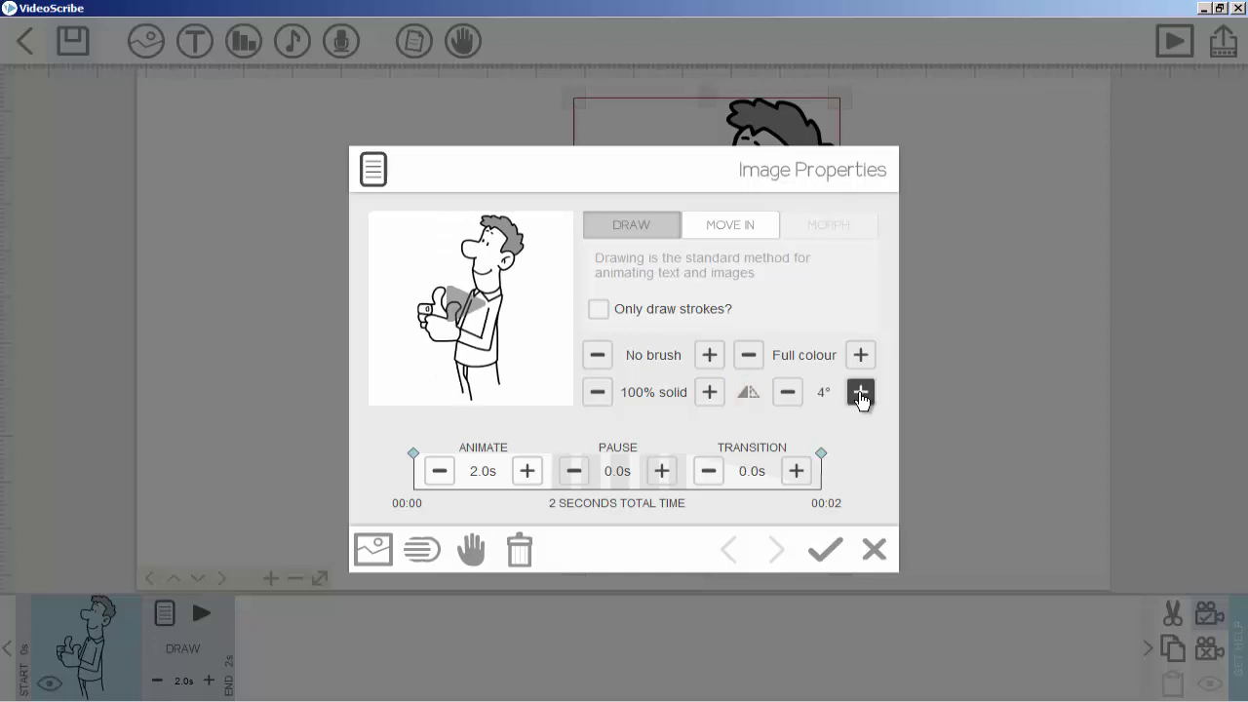
{"action": "left_click", "coordinate": [861, 393]}
{"action": "left_click", "coordinate": [860, 393]}
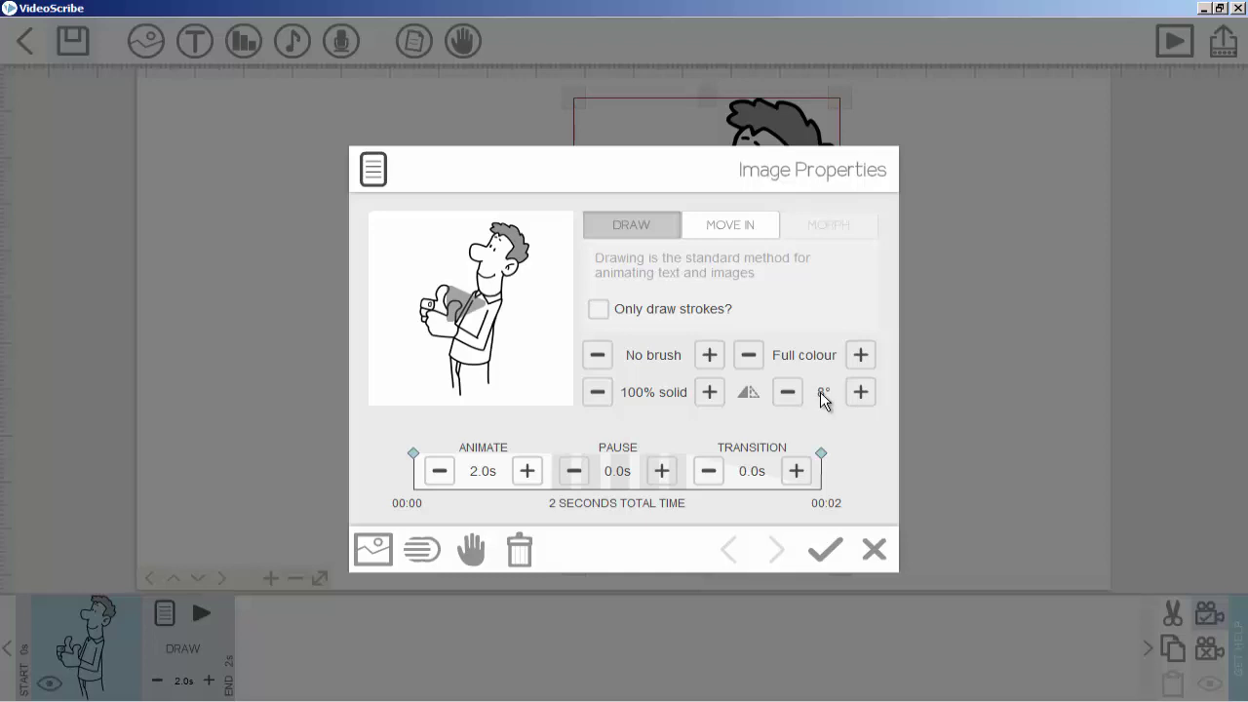
{"action": "left_click", "coordinate": [822, 392]}
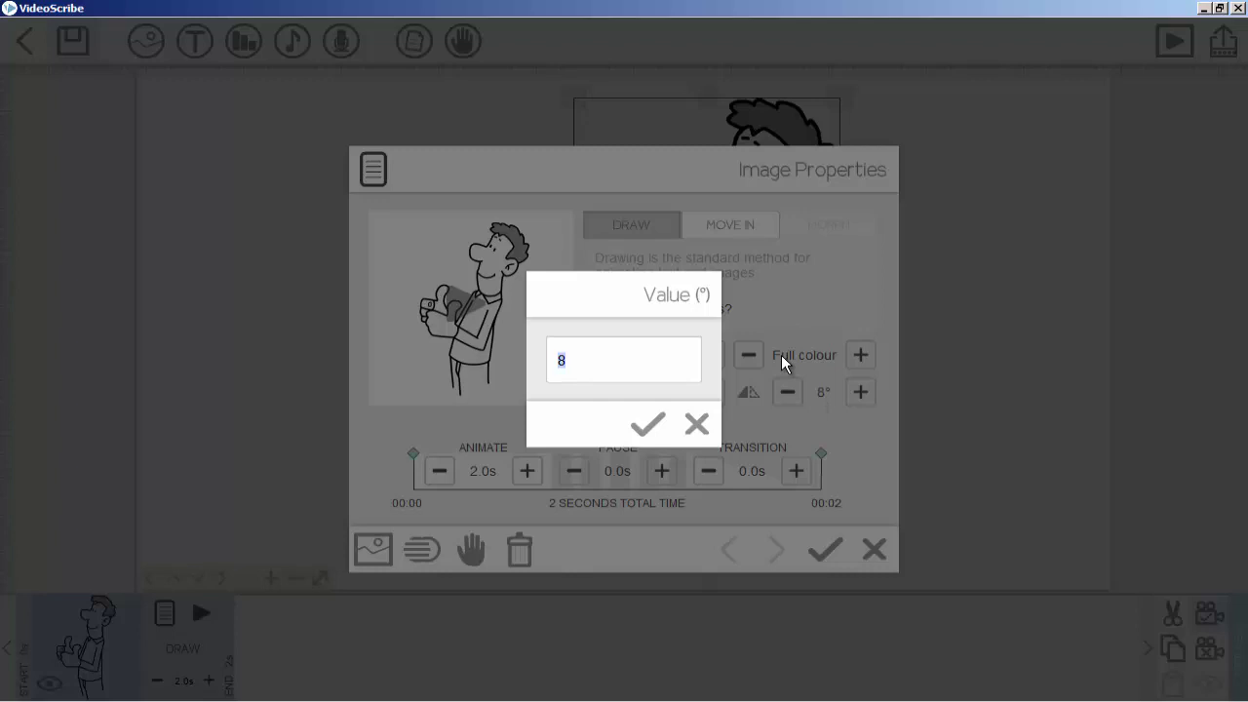
{"action": "type", "text": "90"}
{"action": "left_click", "coordinate": [647, 421]}
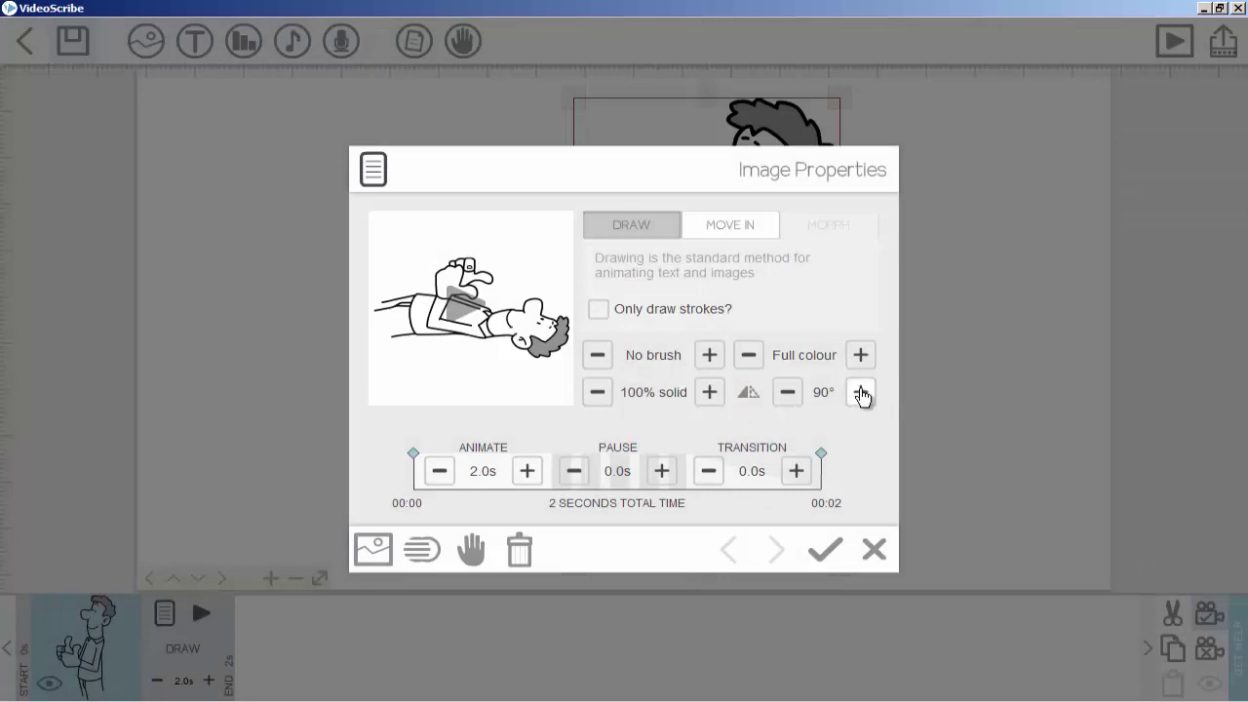
{"action": "left_click", "coordinate": [827, 392]}
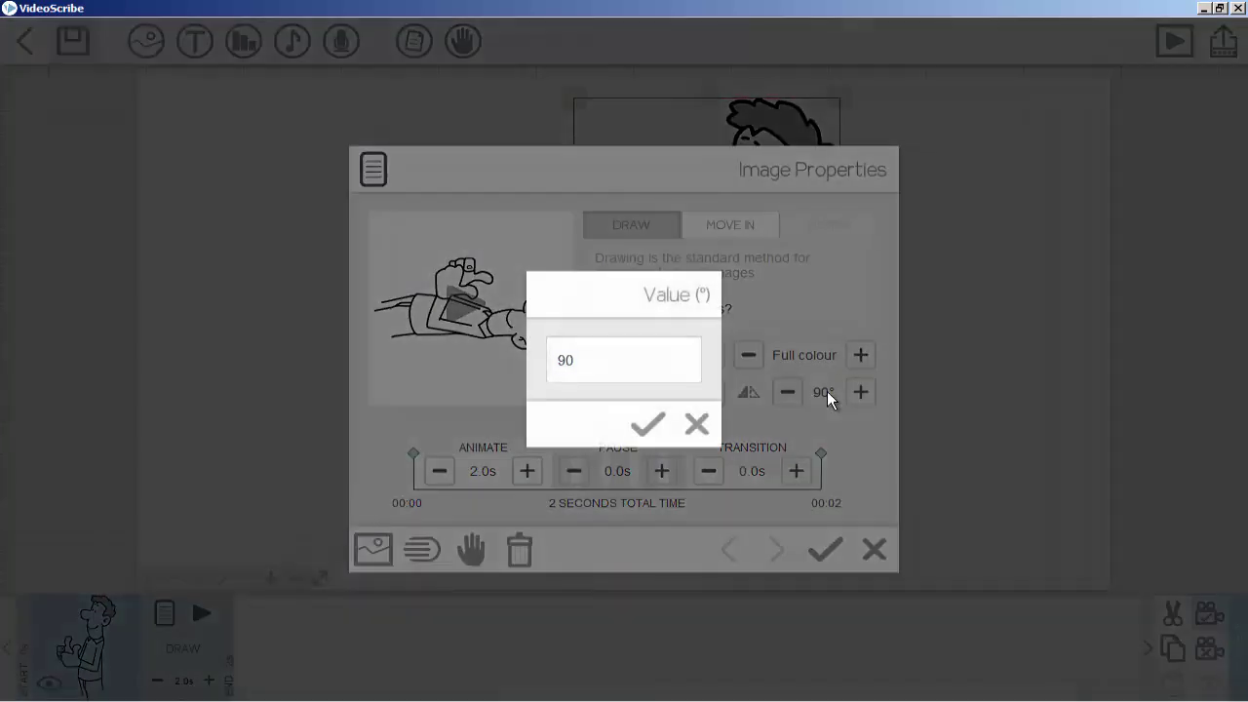
{"action": "key", "text": "BackSpace"}
{"action": "key", "text": "BackSpace"}
{"action": "type", "text": "0"}
{"action": "left_click", "coordinate": [658, 426]}
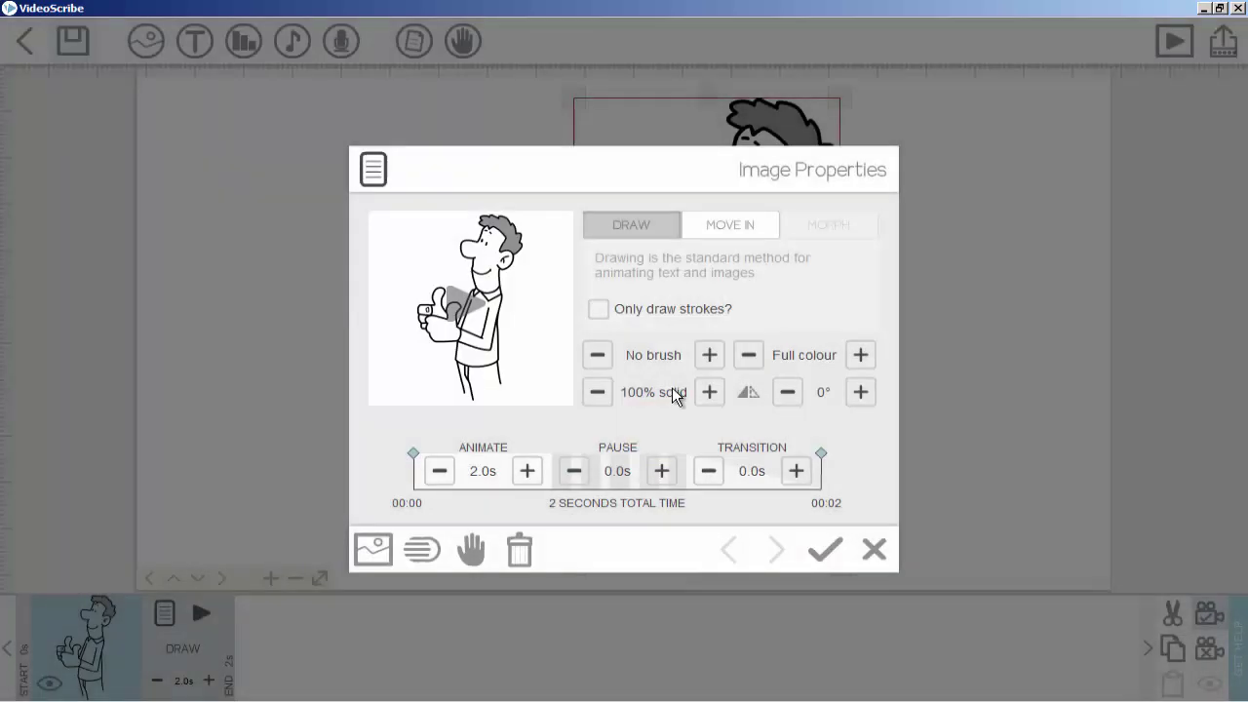
- Set the Animate time to 4.0 s, briefly adding then removing a Pause
{"action": "left_click", "coordinate": [438, 474]}
{"action": "left_click", "coordinate": [439, 474]}
{"action": "left_click", "coordinate": [439, 474]}
{"action": "left_click", "coordinate": [527, 473]}
{"action": "double_click", "coordinate": [527, 471]}
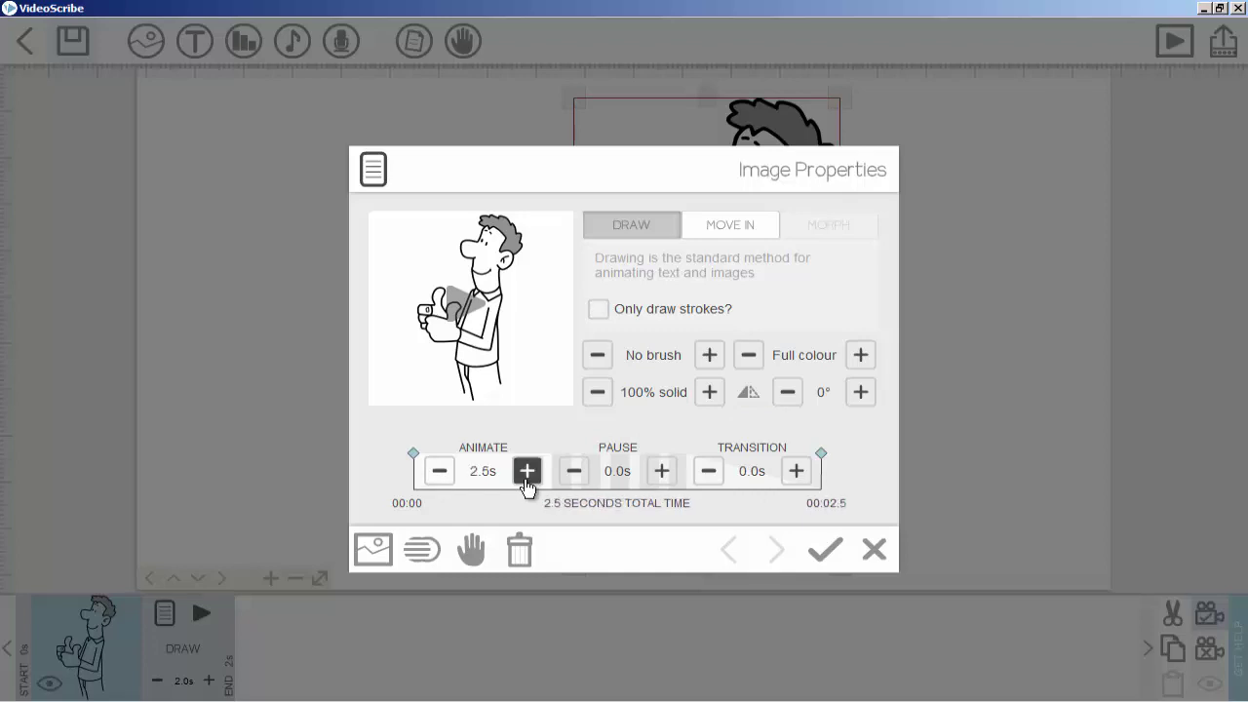
{"action": "double_click", "coordinate": [526, 471]}
{"action": "left_click", "coordinate": [527, 471]}
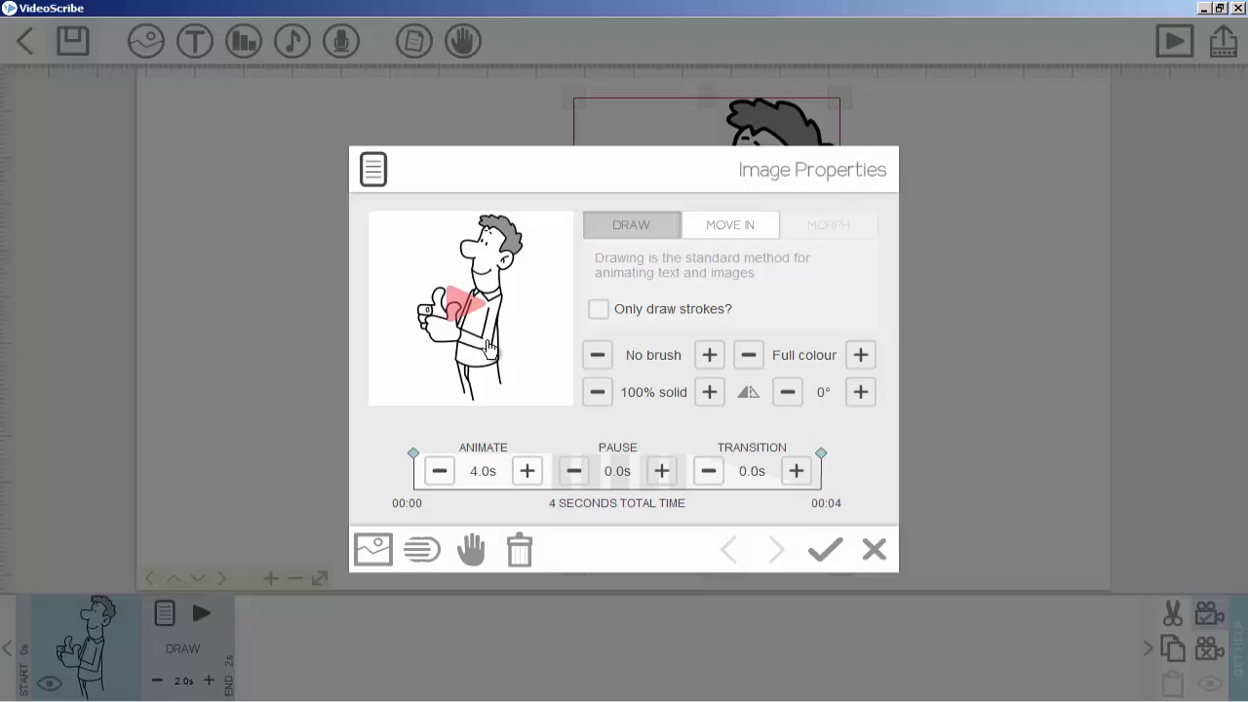
{"action": "left_click", "coordinate": [662, 471]}
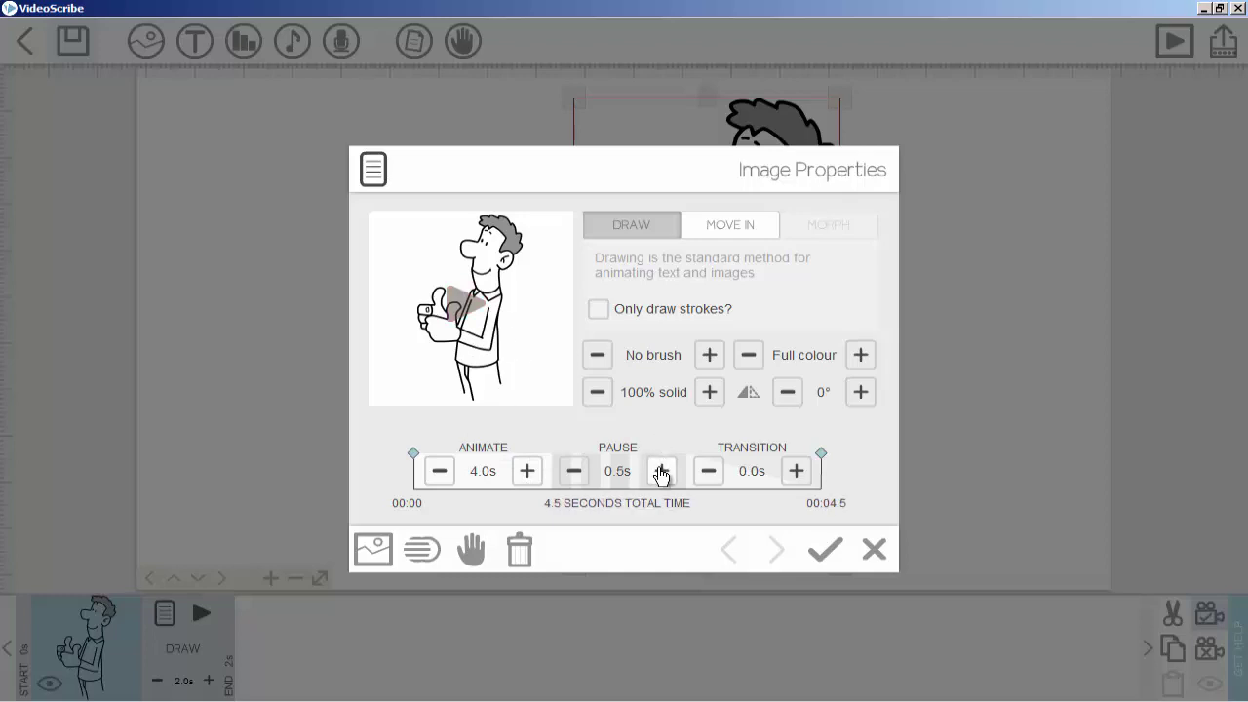
{"action": "left_click", "coordinate": [575, 471]}
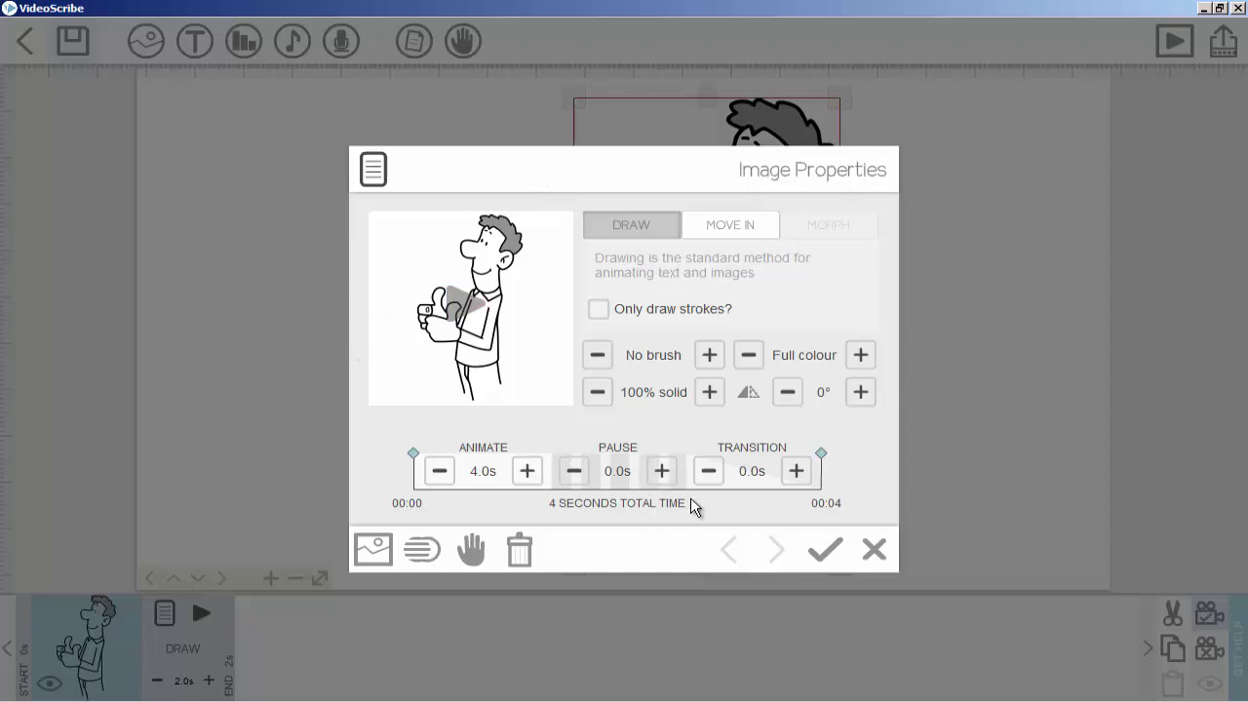
- Set the Transition time to 1.5 s, for a 5.5-second total
{"action": "left_click", "coordinate": [796, 471]}
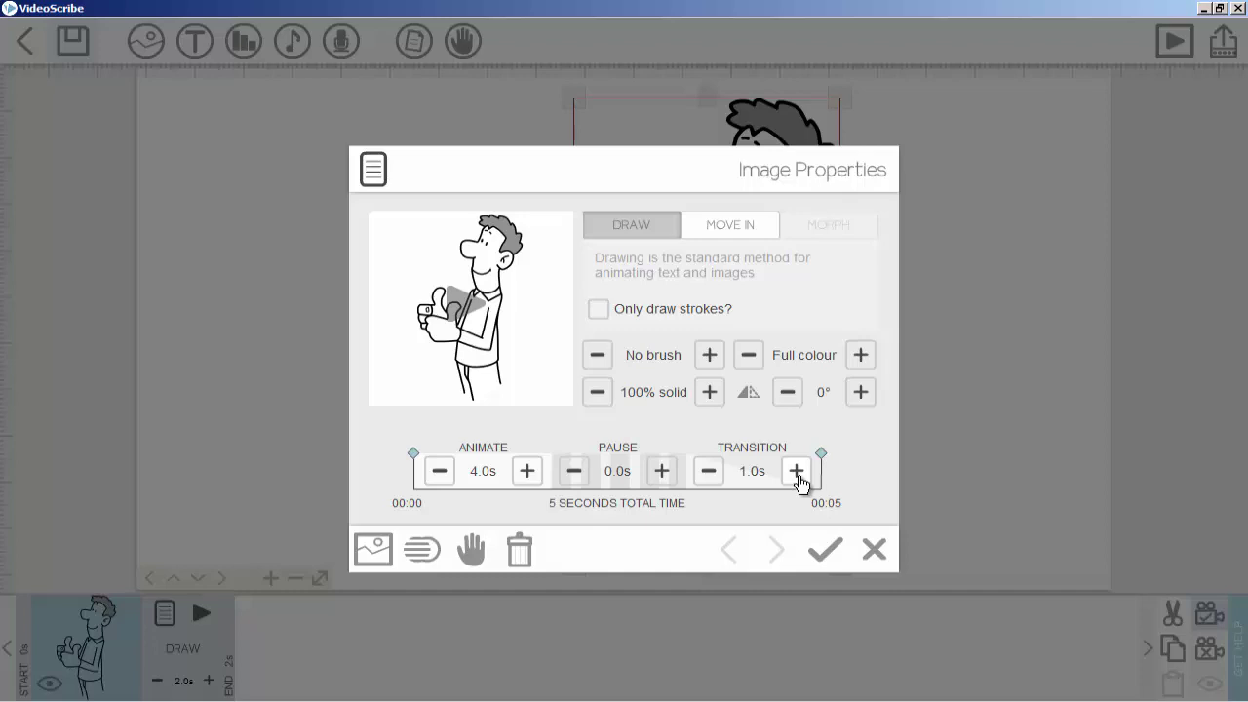
{"action": "left_click", "coordinate": [708, 471]}
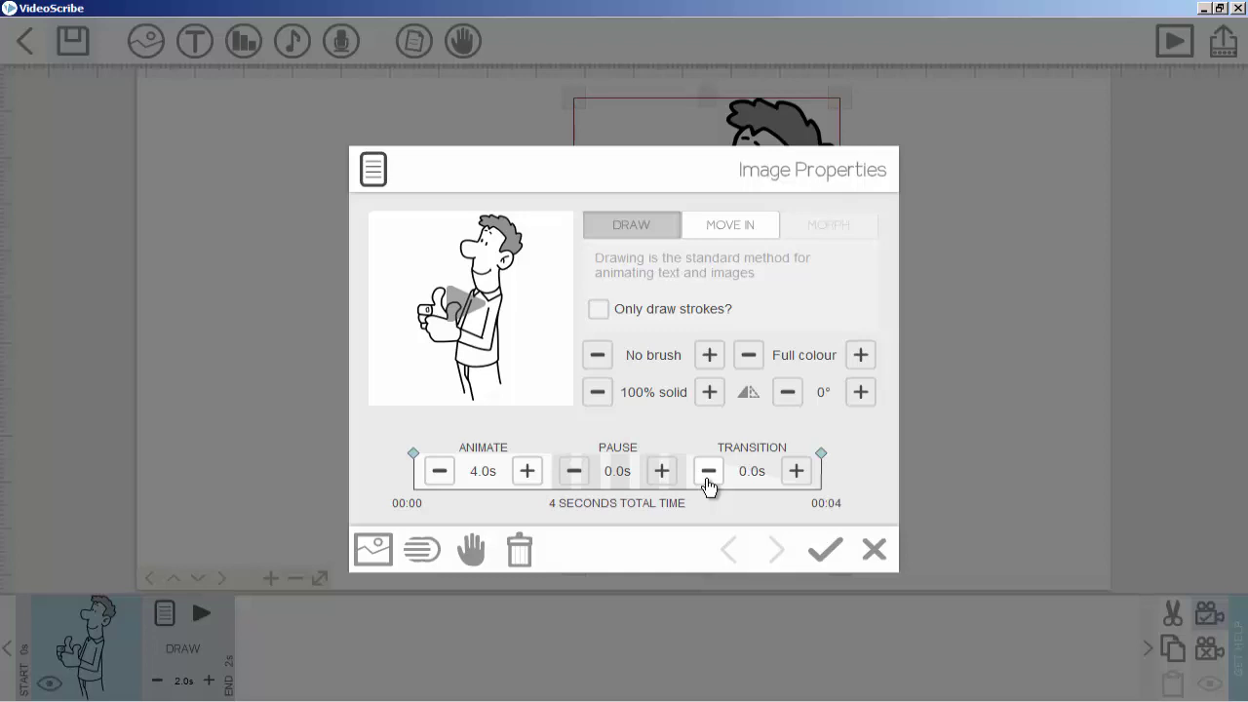
{"action": "left_click", "coordinate": [796, 471]}
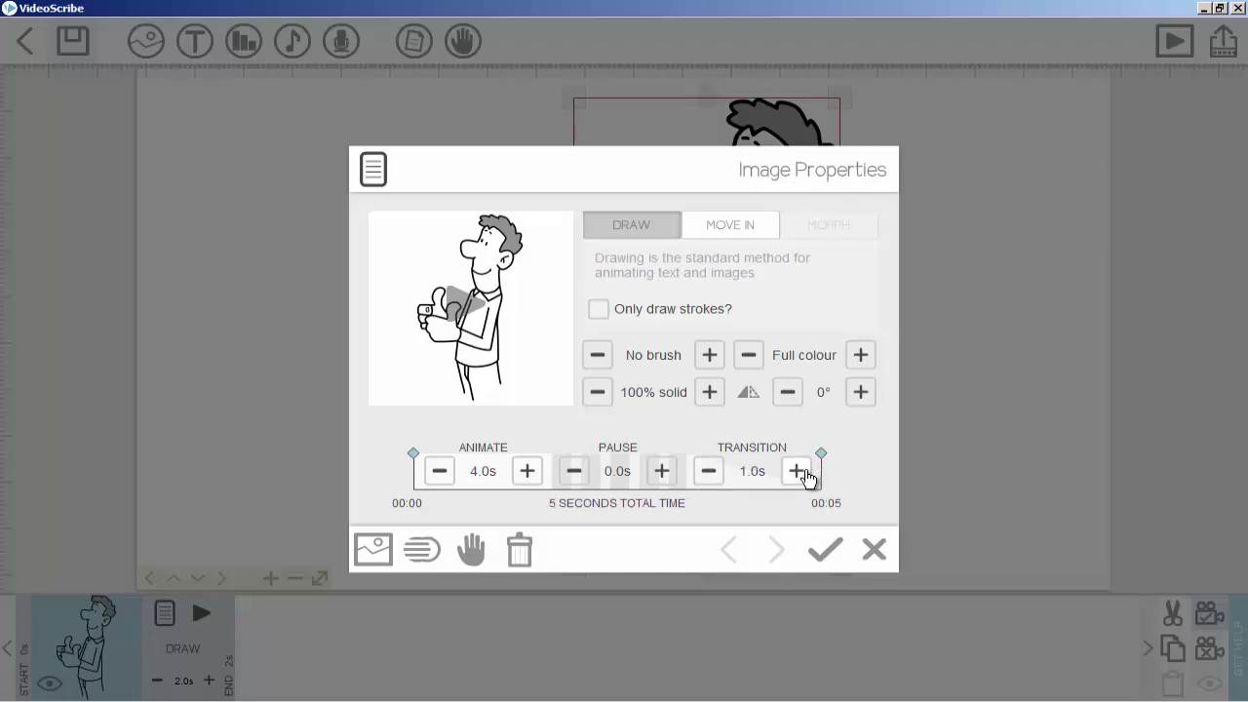
{"action": "left_click", "coordinate": [708, 473]}
{"action": "left_click", "coordinate": [799, 470]}
{"action": "left_click", "coordinate": [800, 469]}
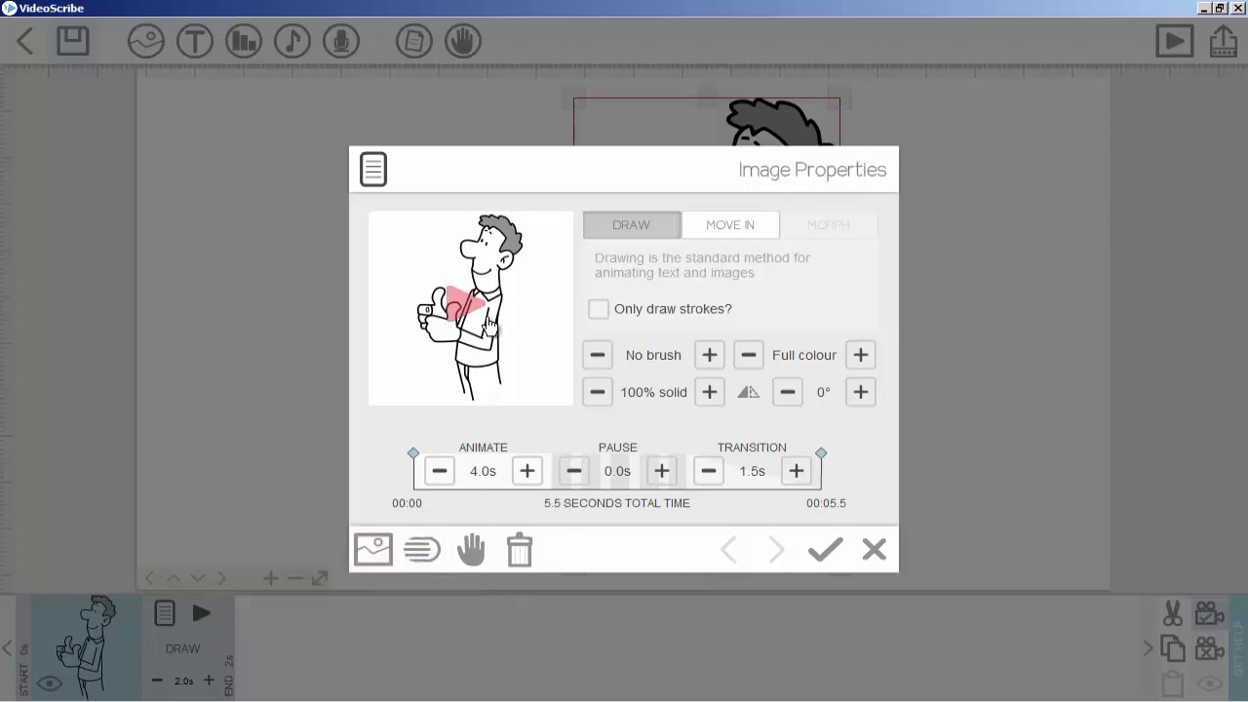
- Replace the thumbs-up man with the smiling businessman holding two puzzle pieces
{"action": "left_click", "coordinate": [383, 549]}
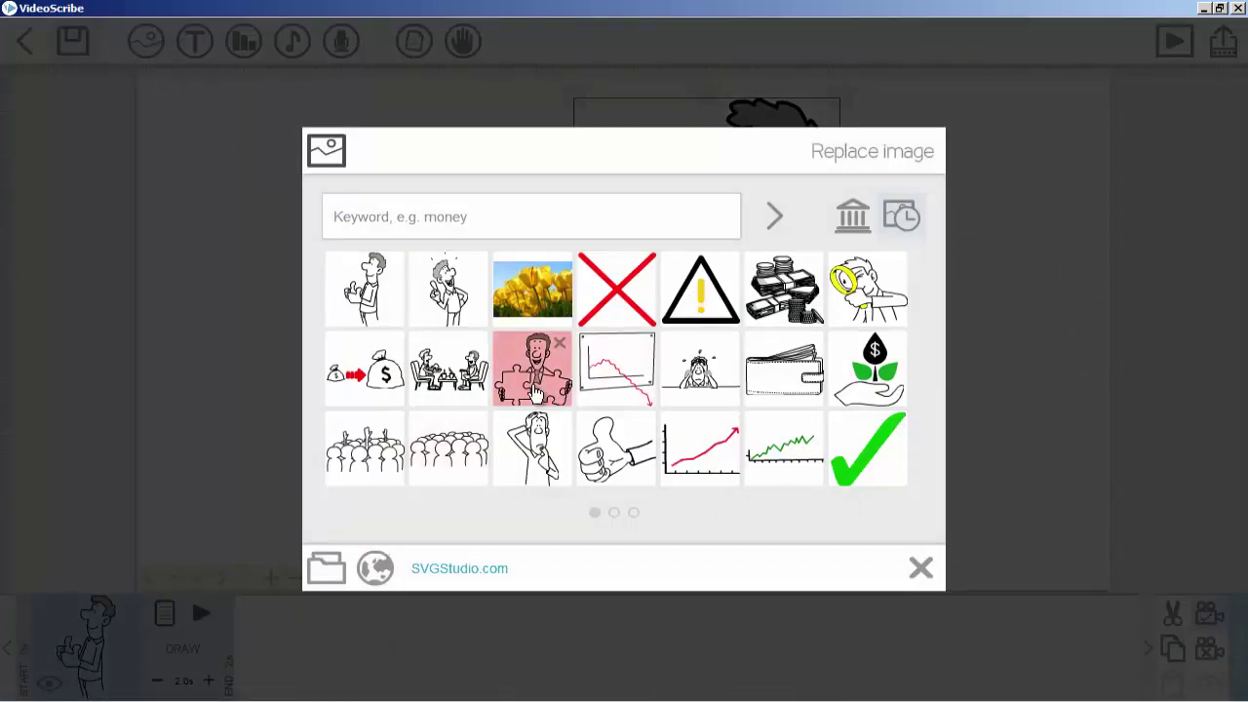
{"action": "left_click", "coordinate": [535, 392]}
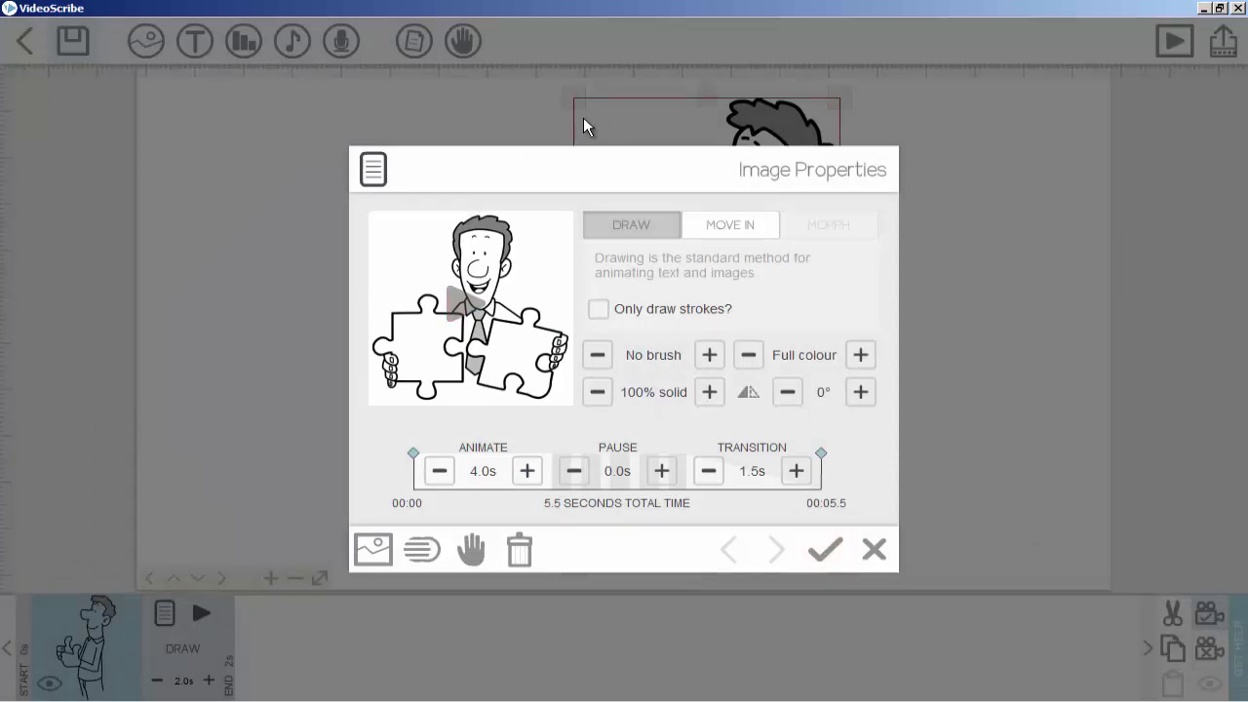
{"action": "left_click", "coordinate": [429, 554]}
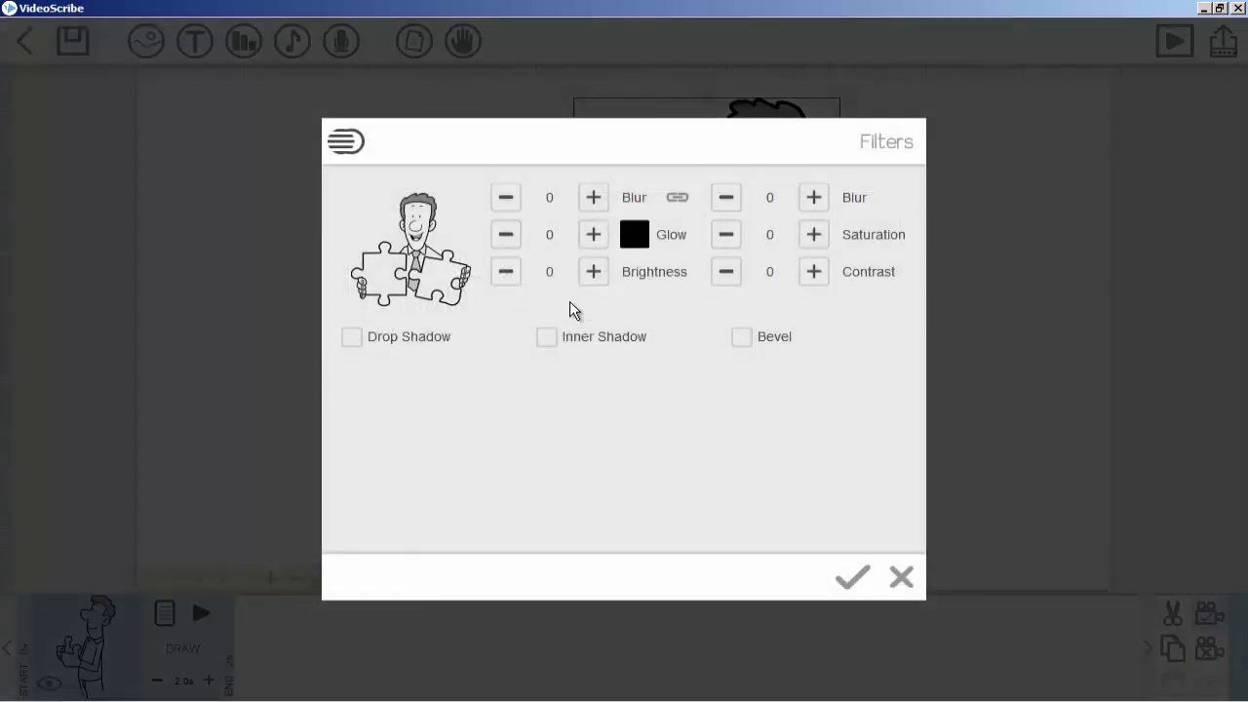
{"action": "left_click", "coordinate": [475, 348]}
{"action": "left_click", "coordinate": [451, 343]}
{"action": "left_click", "coordinate": [421, 342]}
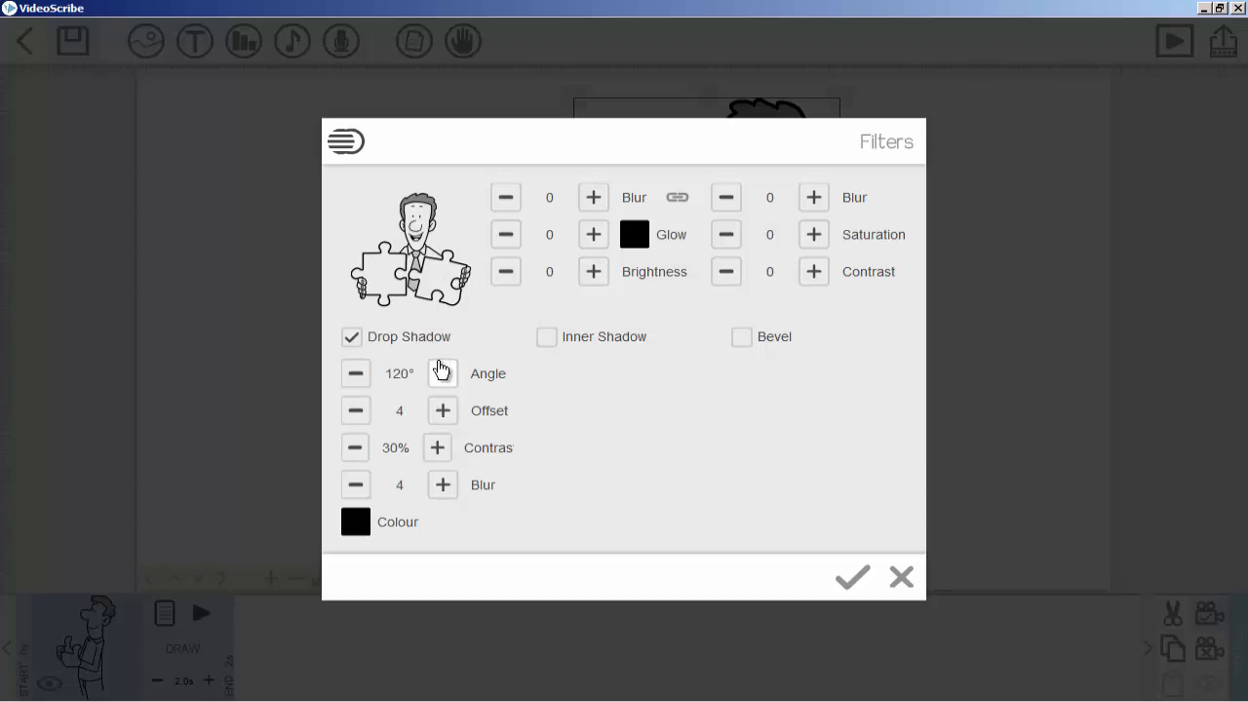
{"action": "left_click", "coordinate": [439, 341]}
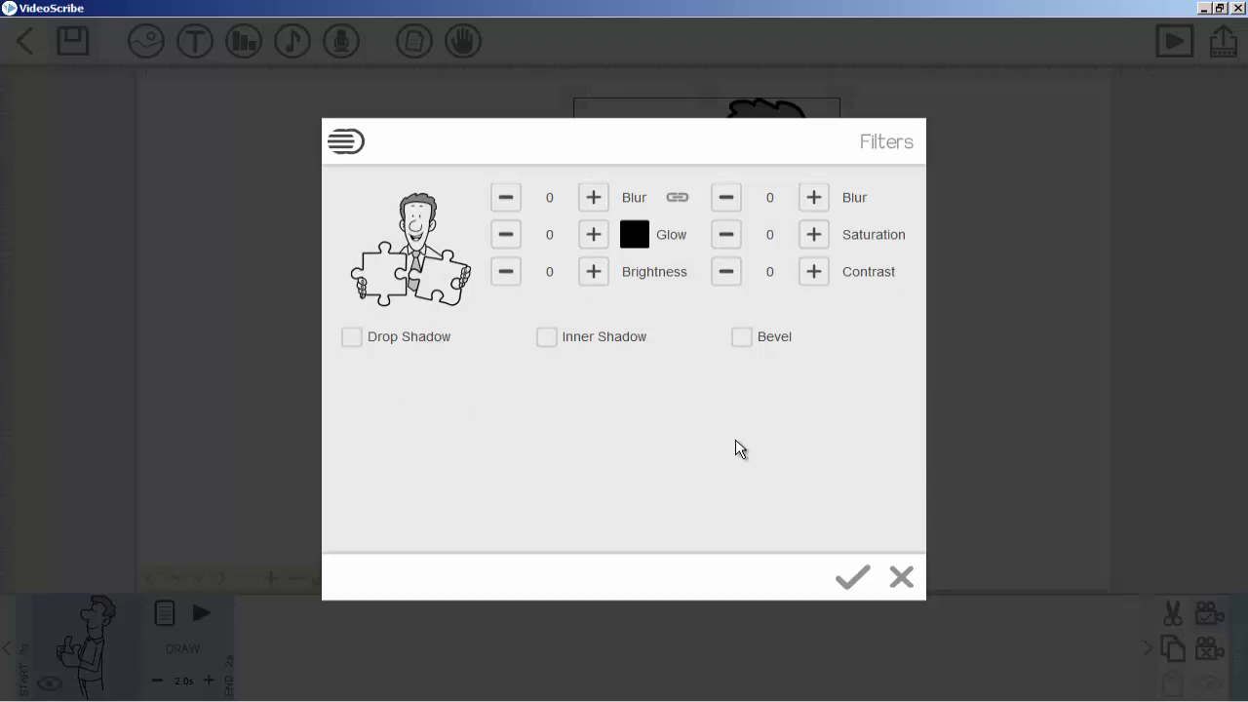
{"action": "left_click", "coordinate": [847, 578]}
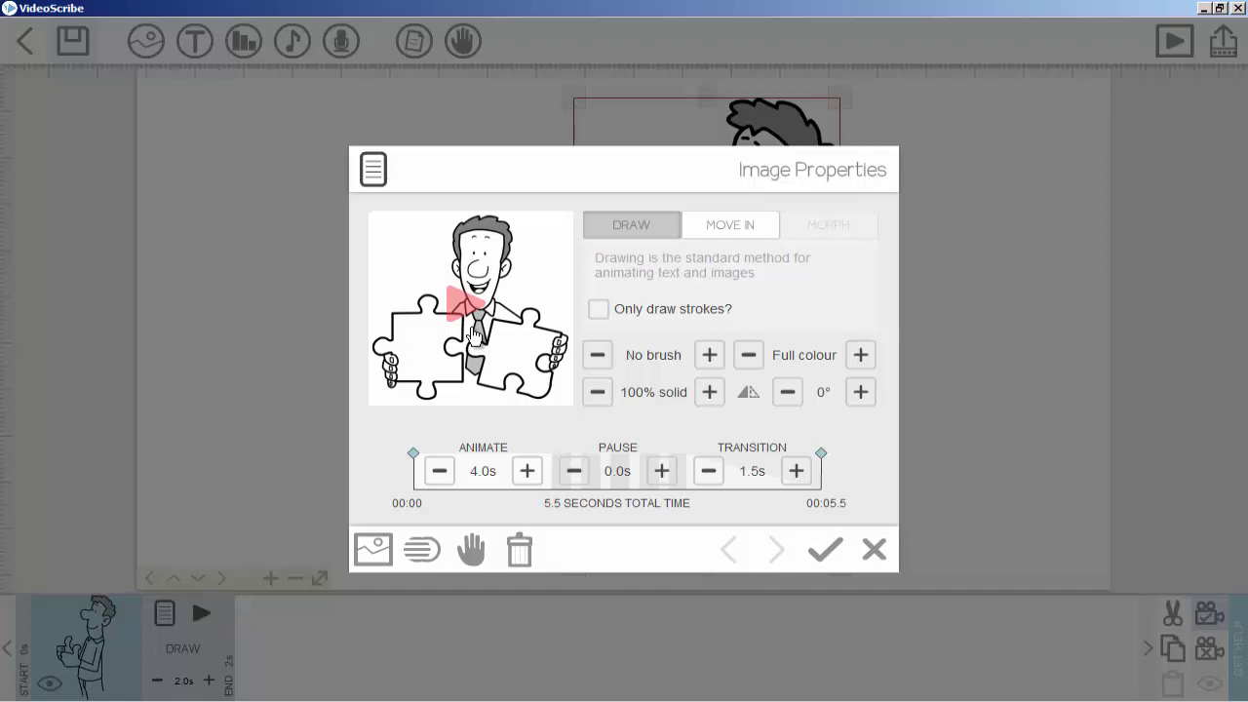
- Open the Select hand dialog to view the drawing-hand options
{"action": "left_click", "coordinate": [471, 552]}
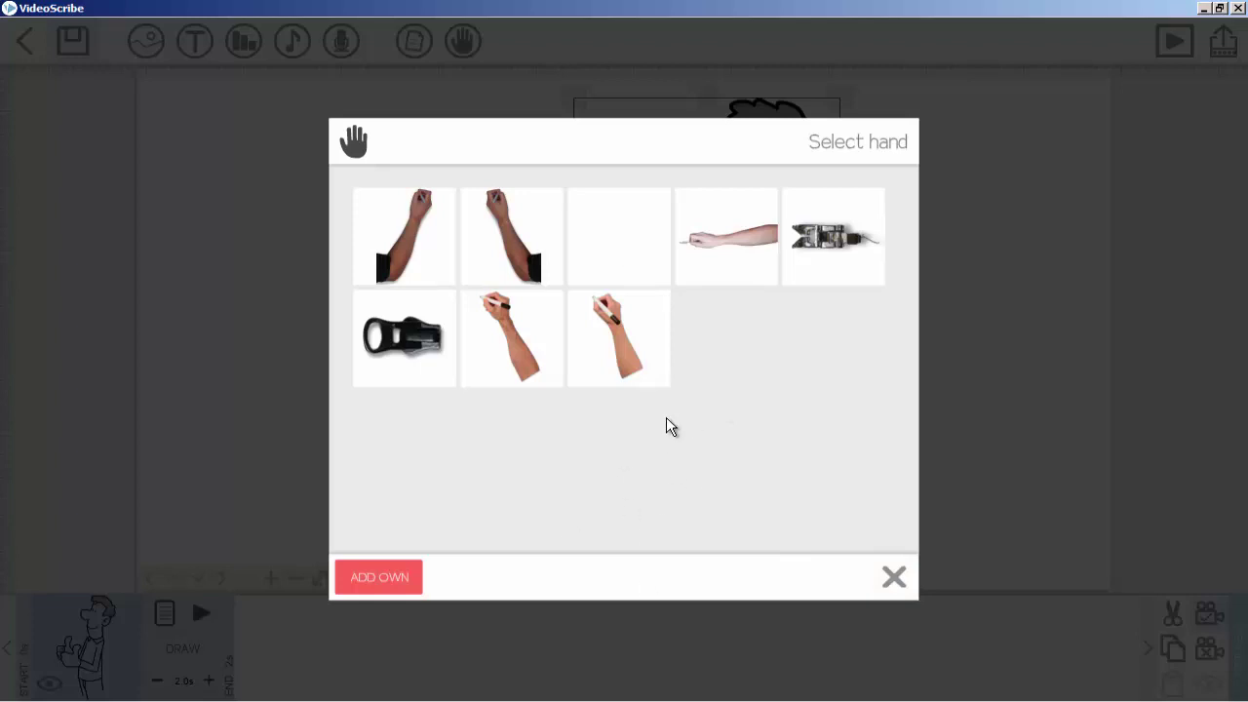
- Close the Select hand dialog without choosing a new hand
{"action": "left_click", "coordinate": [893, 576]}
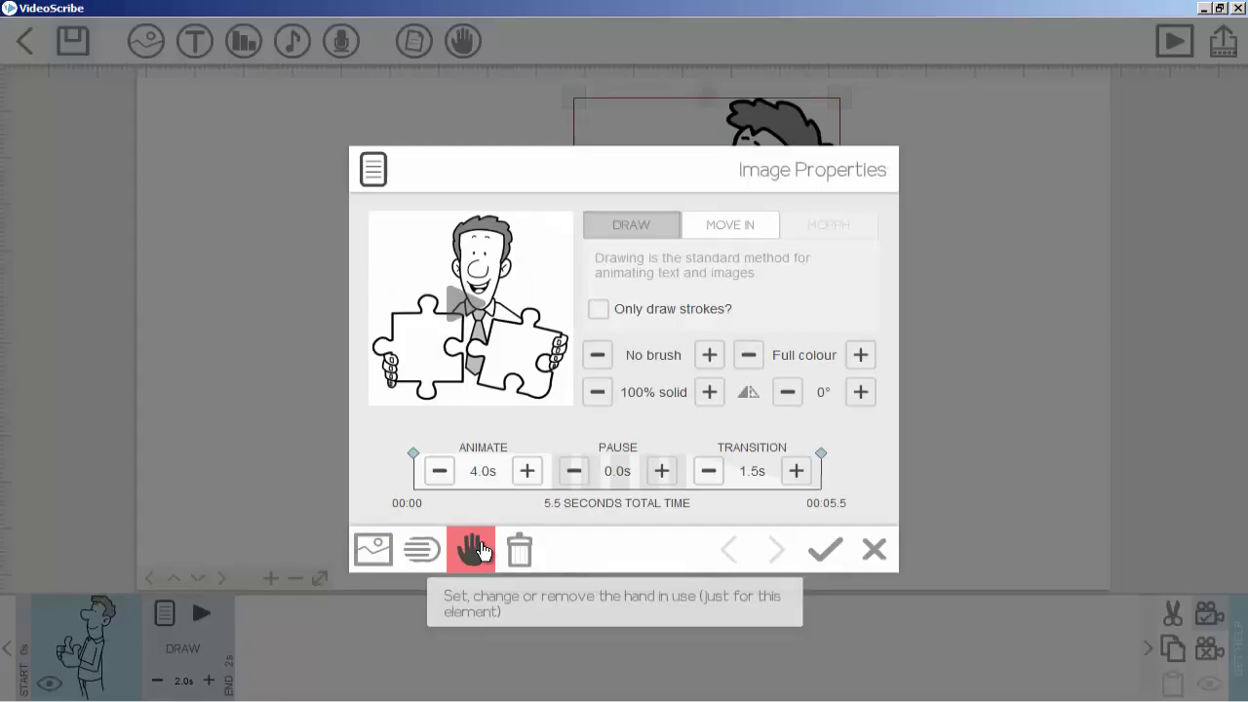